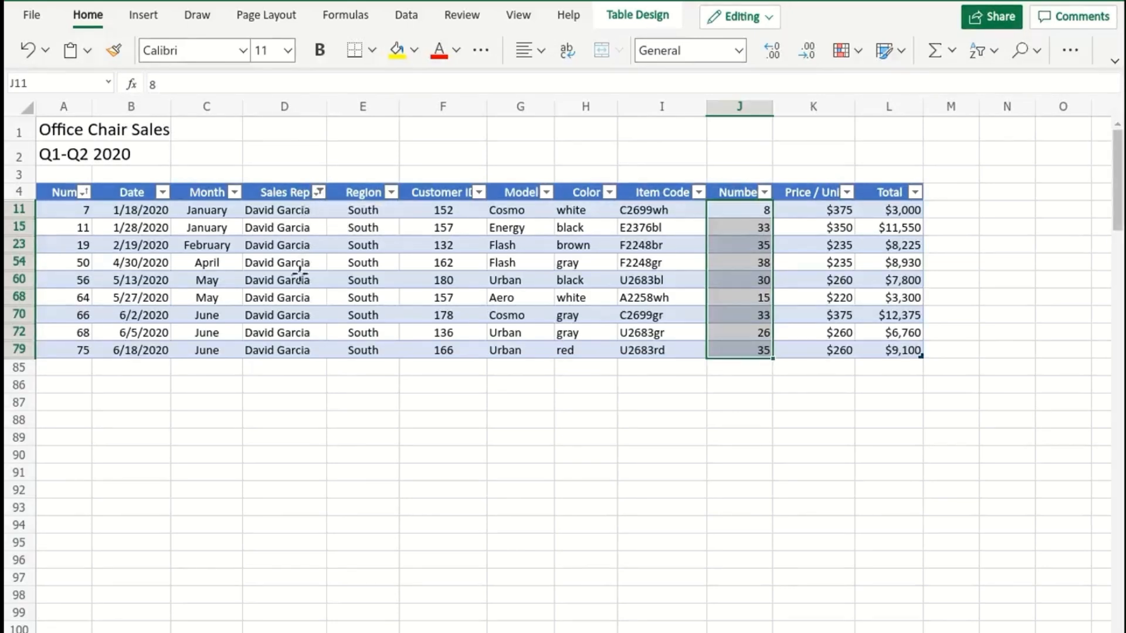
# Step: Reset the Sales Rep filter to select all sales reps
pyautogui.click(318, 192)
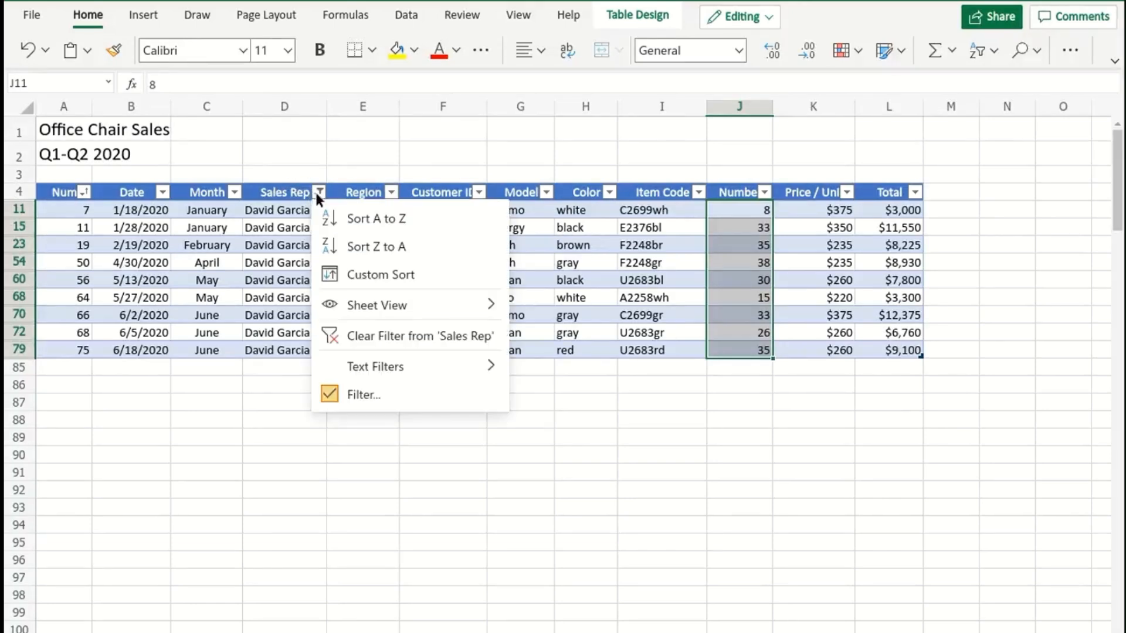
pyautogui.click(351, 393)
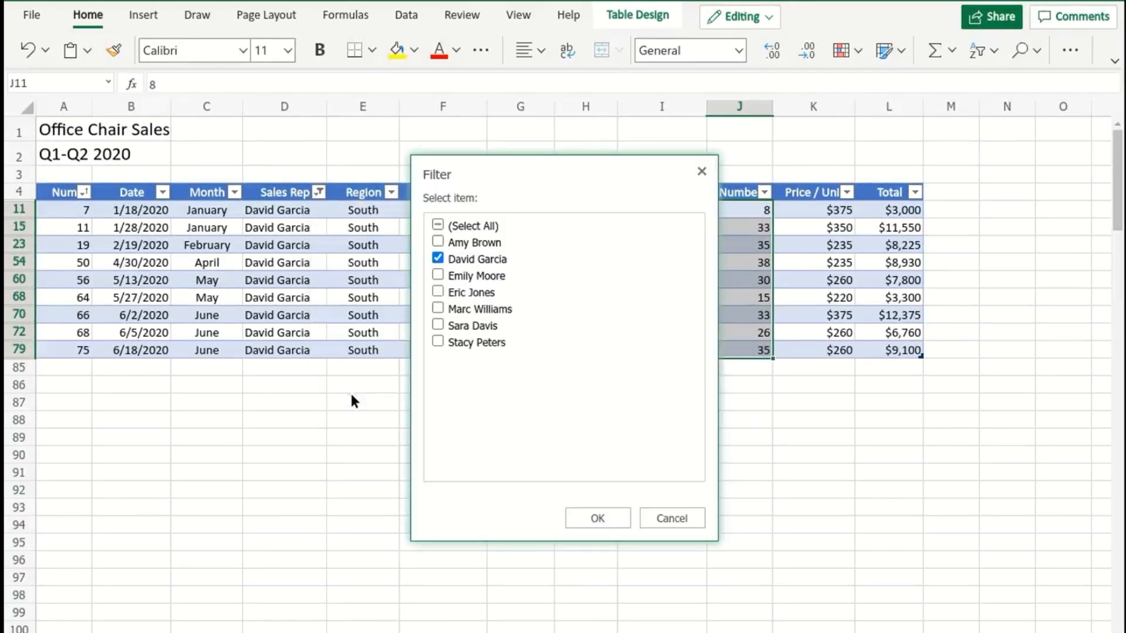
pyautogui.click(437, 224)
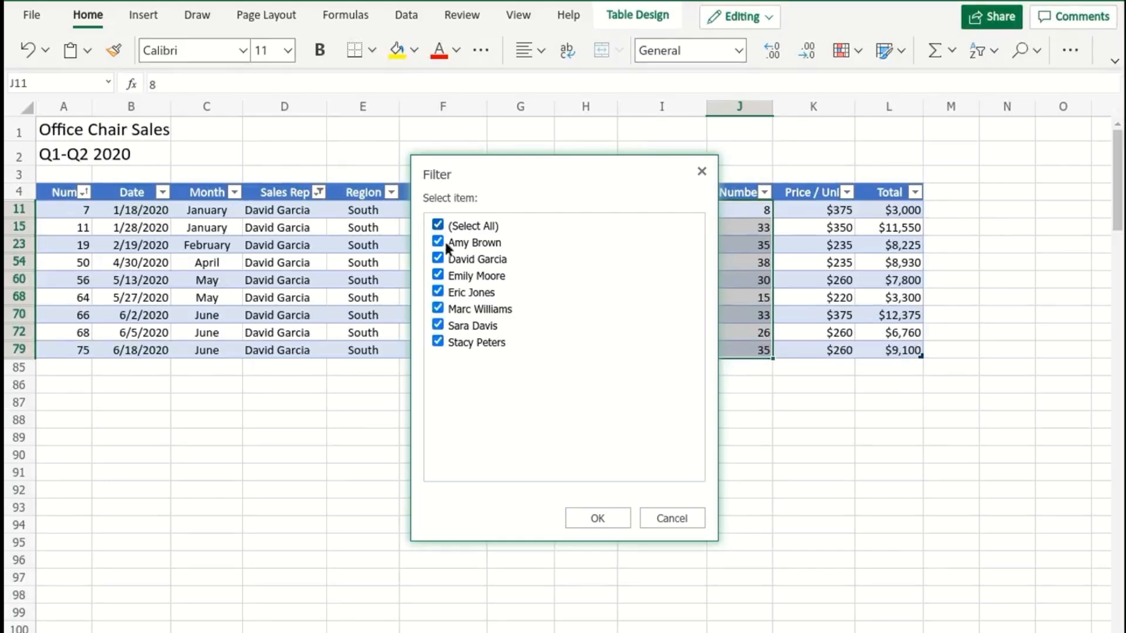
pyautogui.click(589, 509)
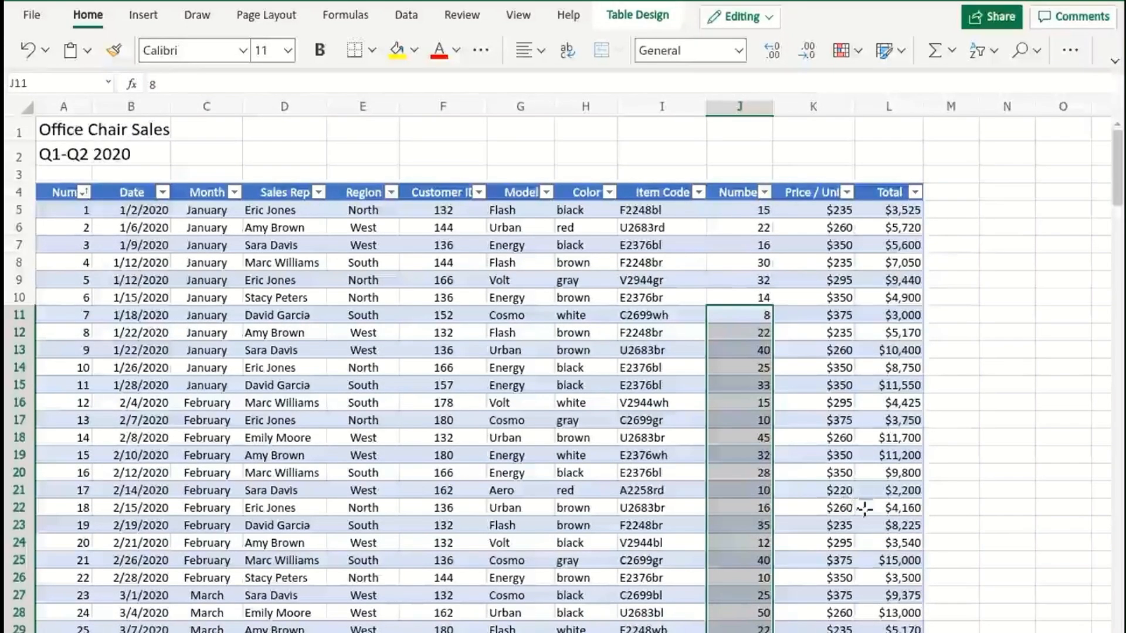
# Step: Add a table column headed Discount in M4, beside Total, and widen it to fit the header
pyautogui.click(937, 185)
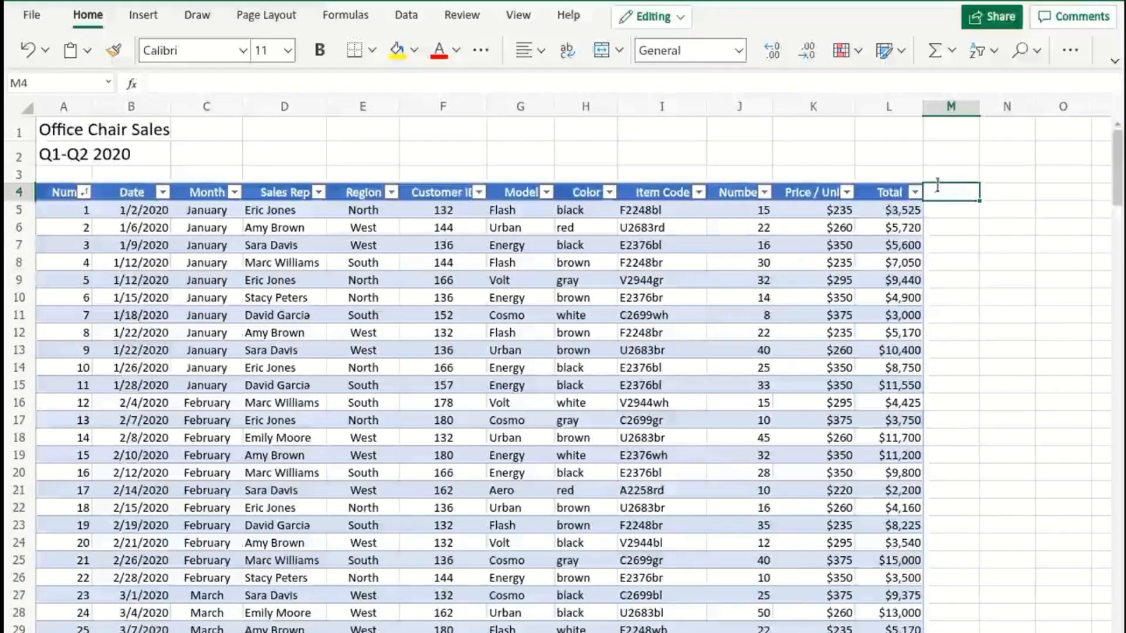
pyautogui.write('Discount')
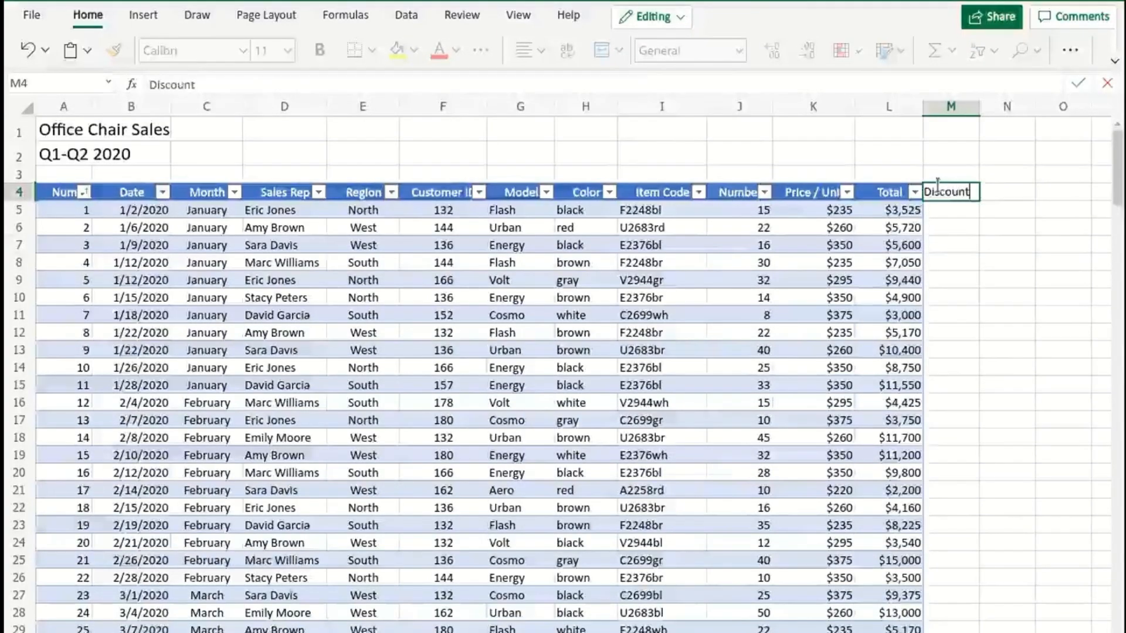
pyautogui.press('Return')
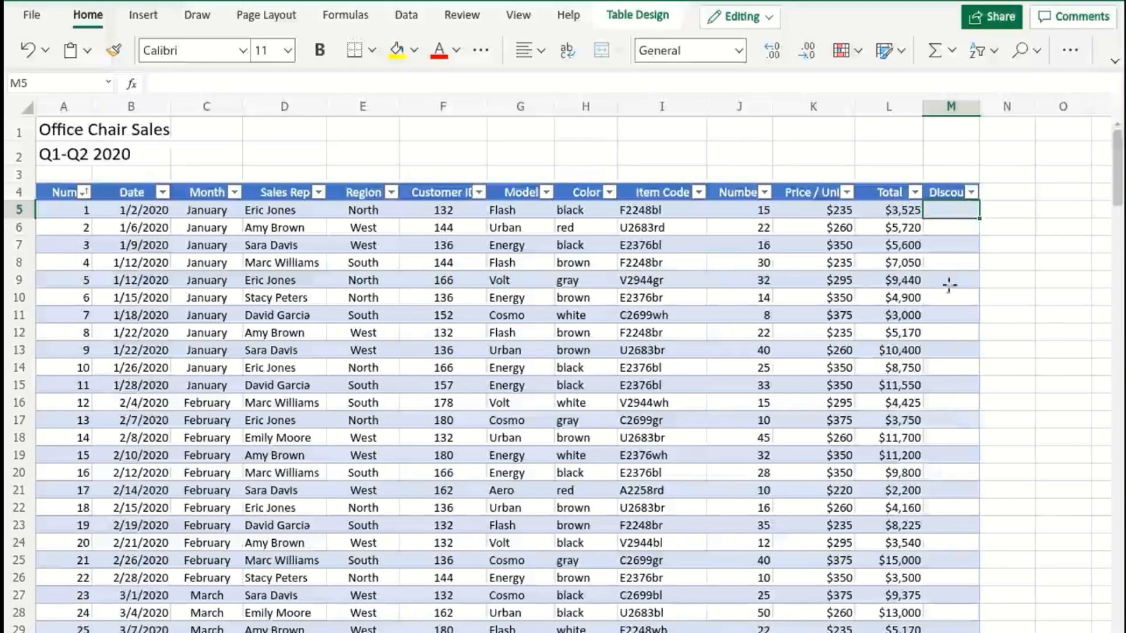
pyautogui.moveTo(971, 104); pyautogui.dragTo(999, 269)
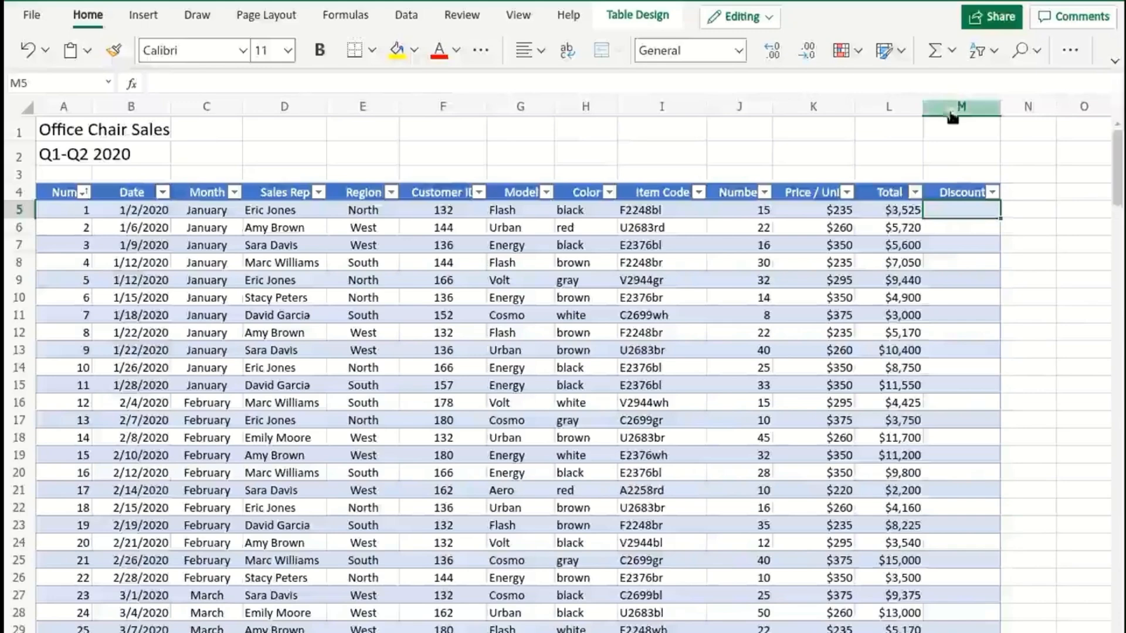
# Step: Fill the Discount column by entering =IF(J5>=20,"Y","N") in M5, and check the formulas in M5 and M6
pyautogui.doubleClick(950, 203)
pyautogui.write('=')
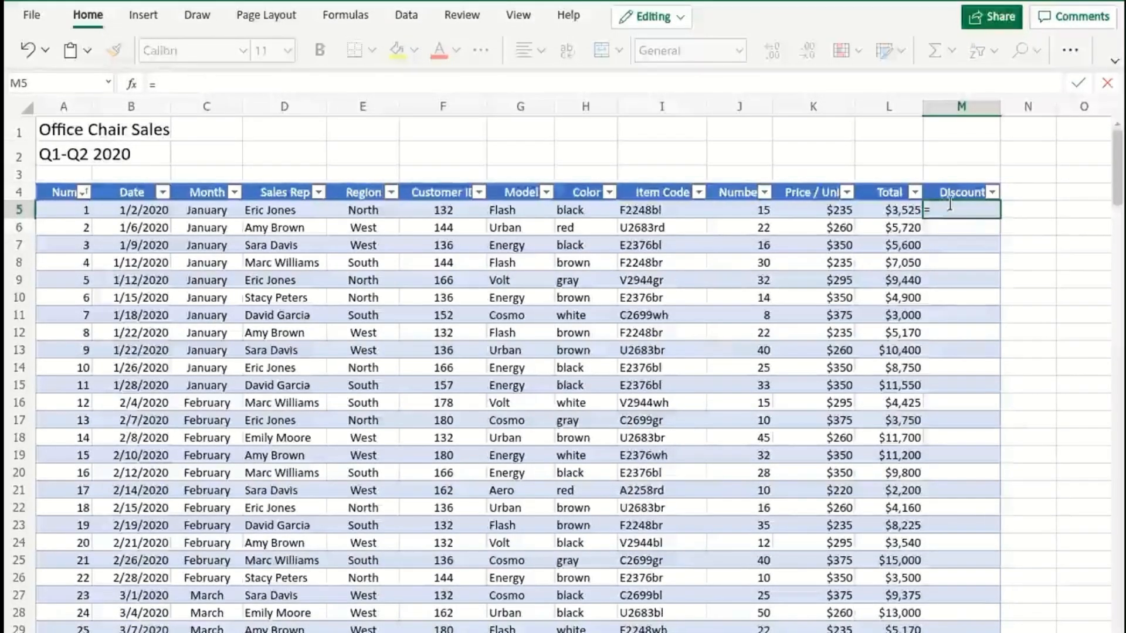
pyautogui.write('IF')
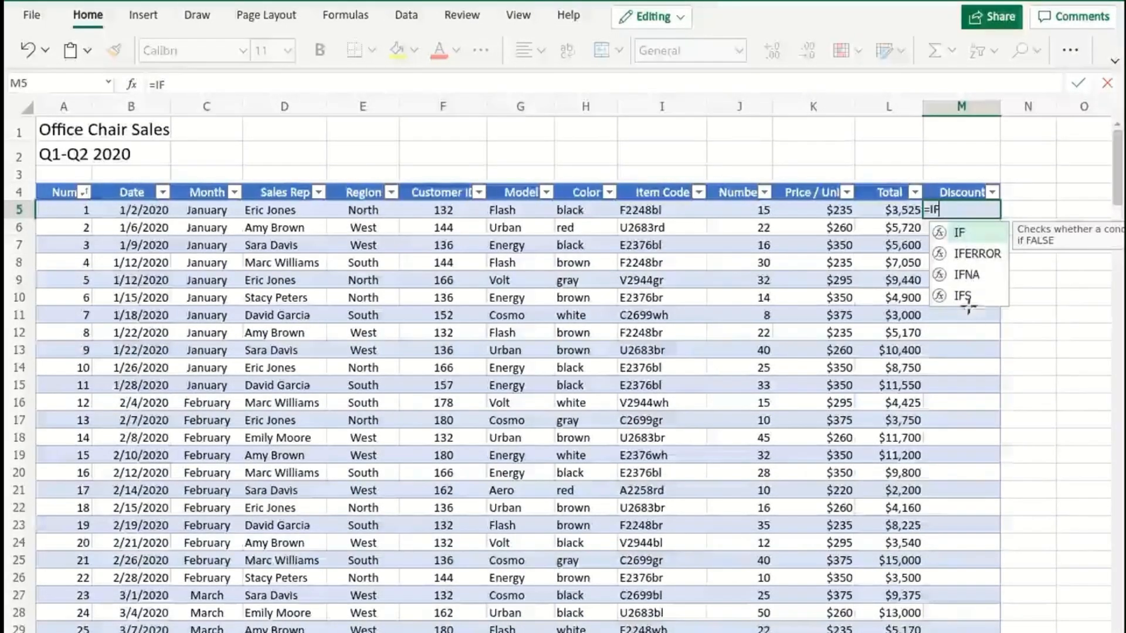
pyautogui.doubleClick(976, 230)
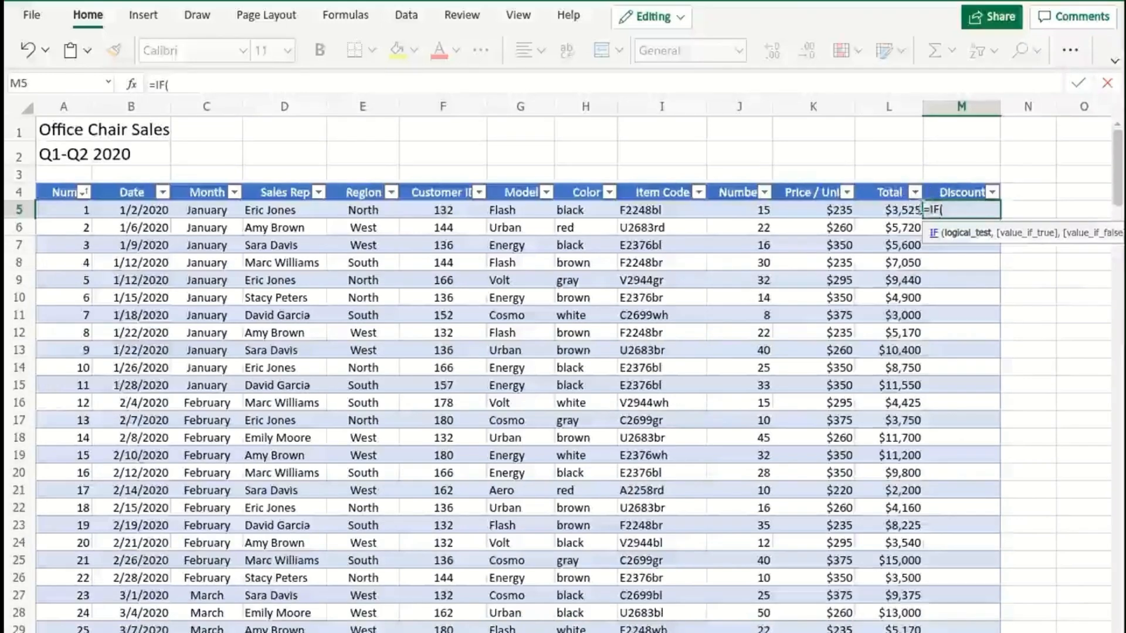
pyautogui.click(740, 208)
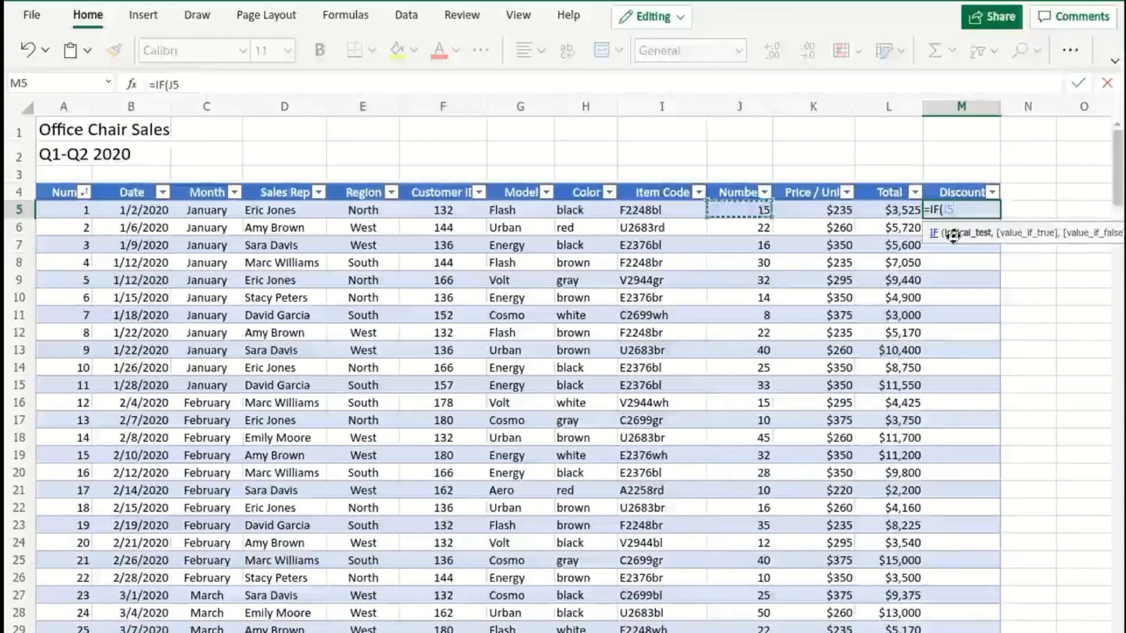
pyautogui.write('>=20')
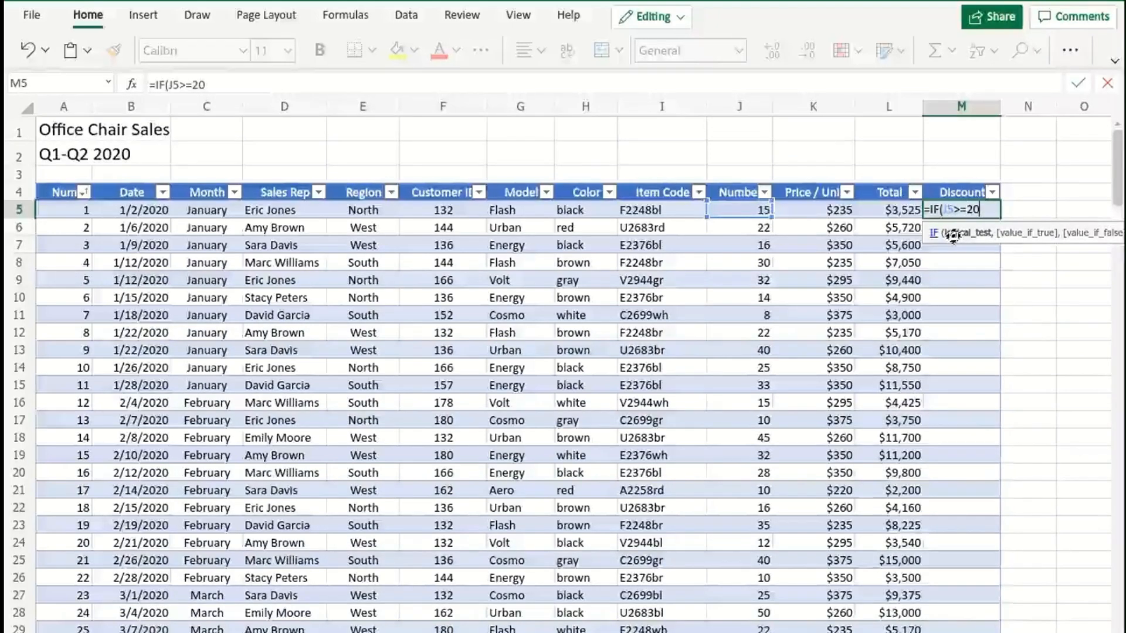
pyautogui.write(',')
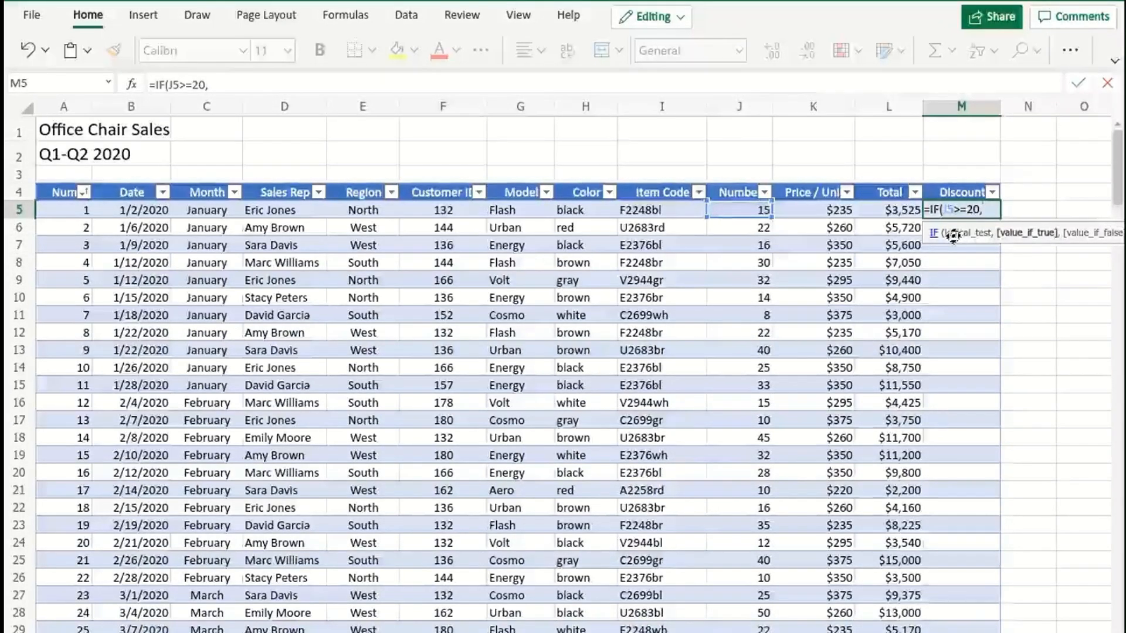
pyautogui.write('"Y')
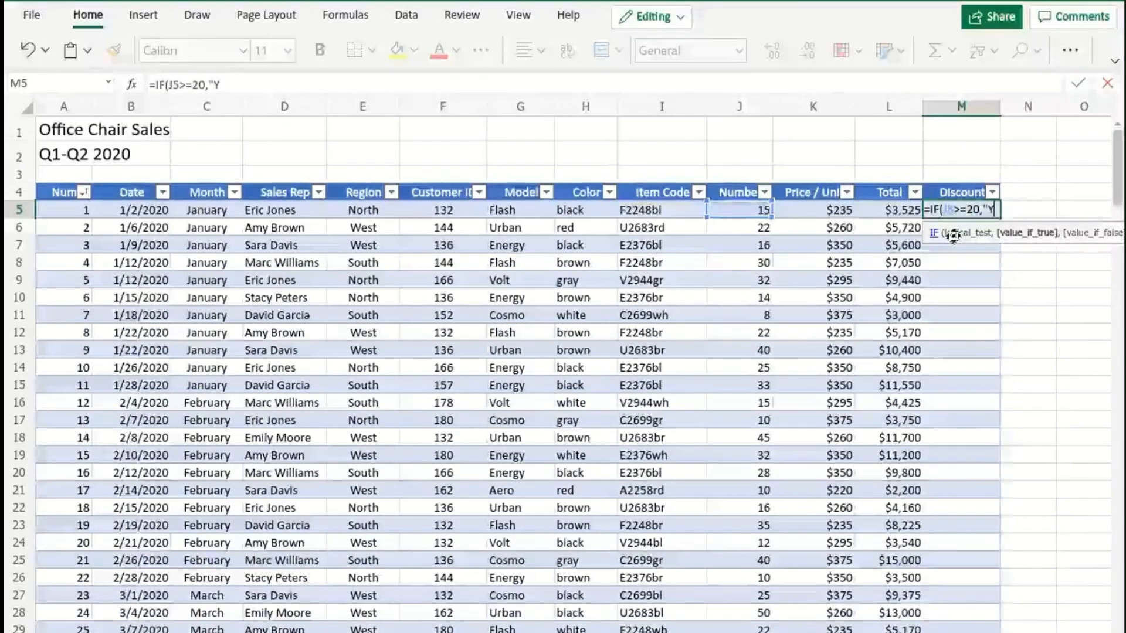
pyautogui.write('"')
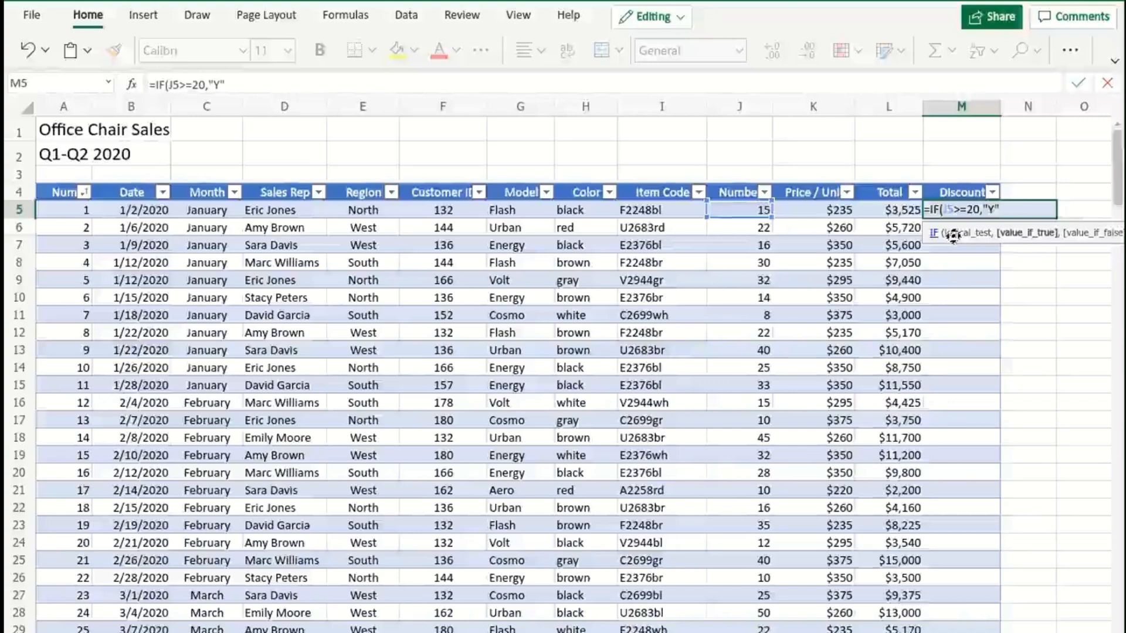
pyautogui.write(',')
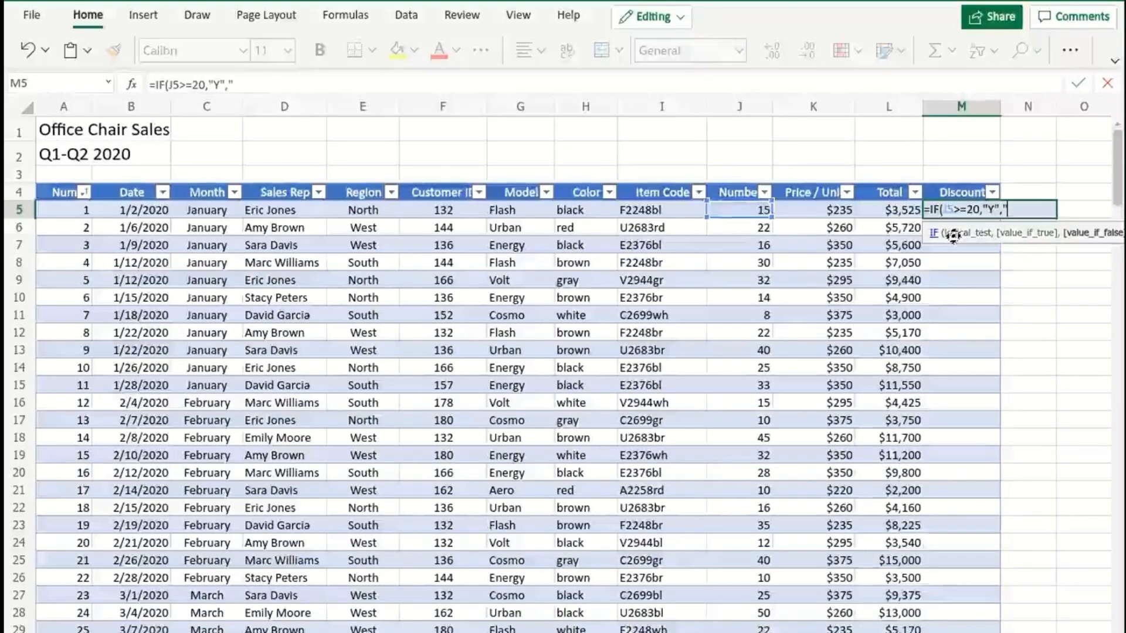
pyautogui.write('"N"')
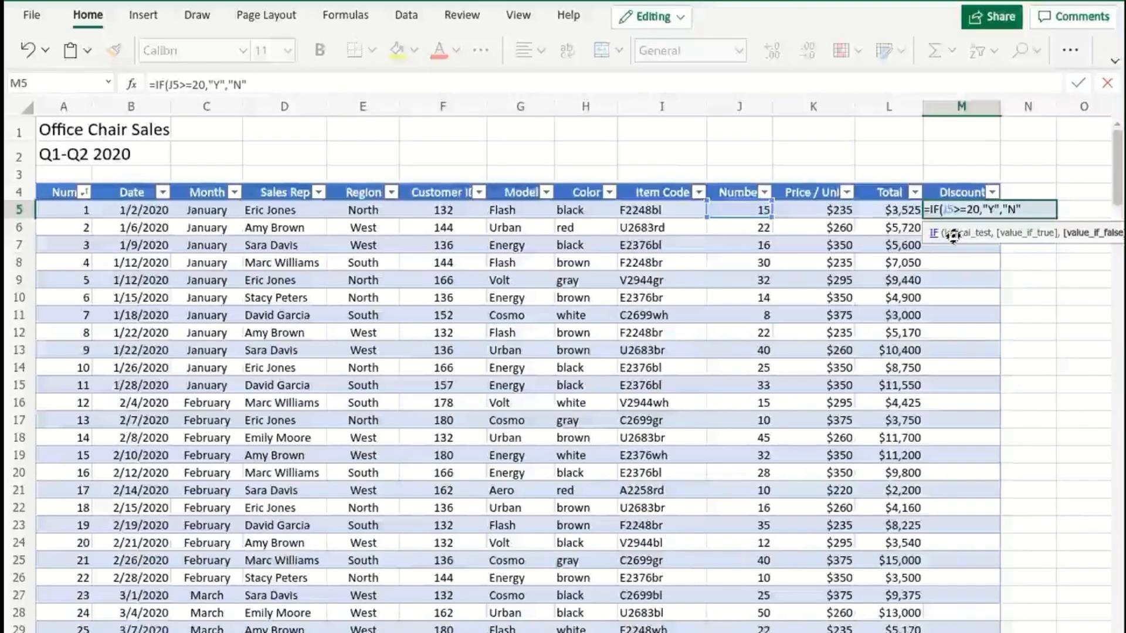
pyautogui.write(')')
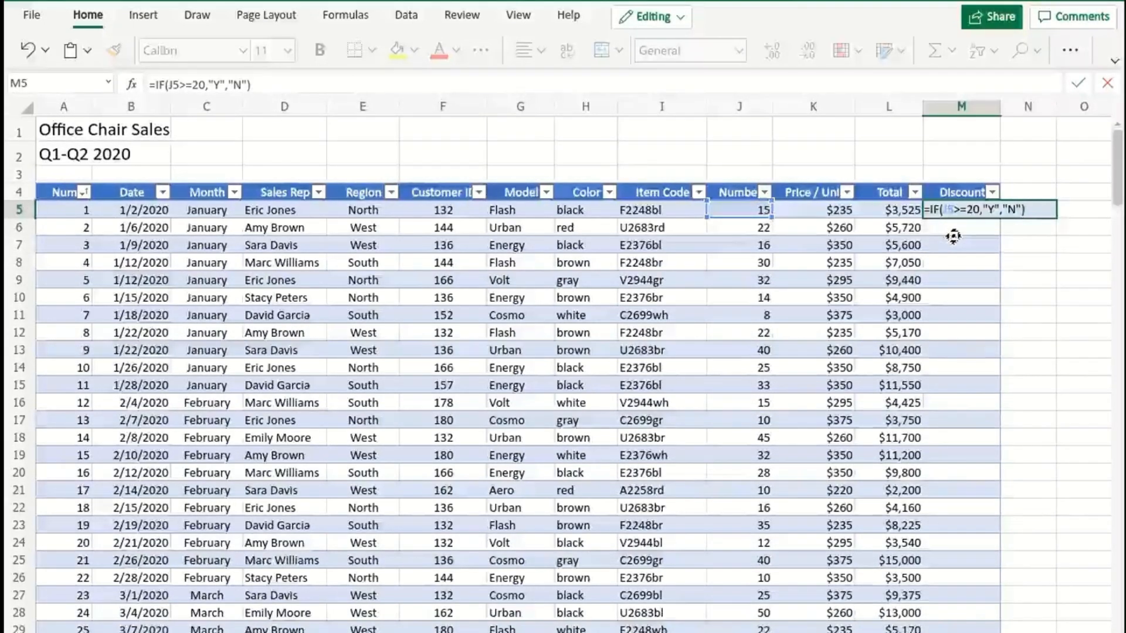
pyautogui.press('Return')
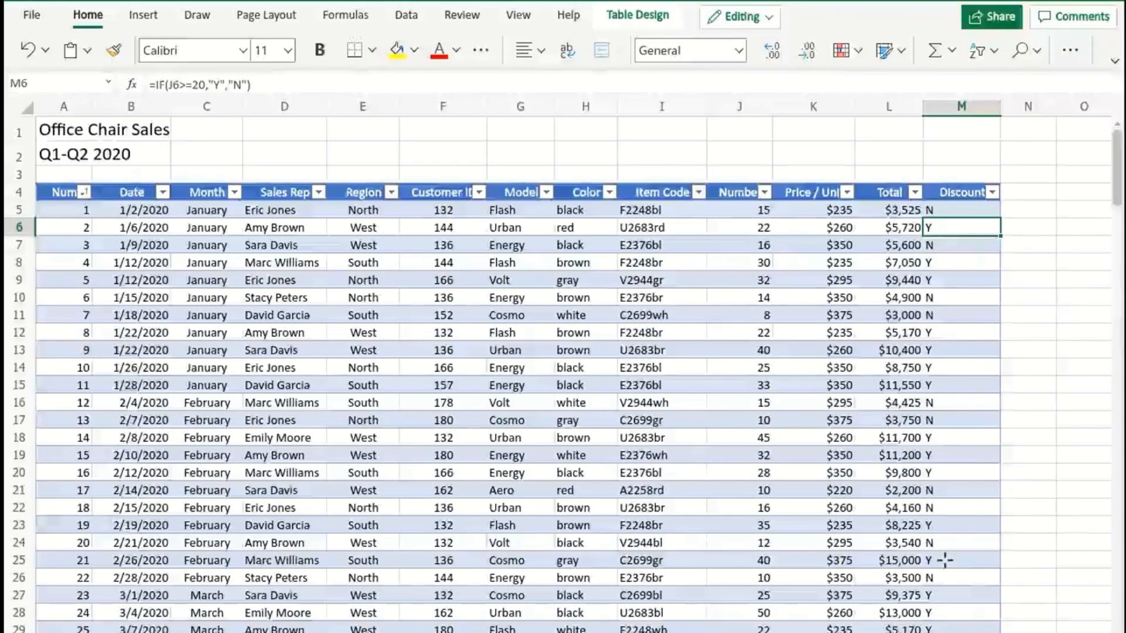
pyautogui.click(934, 210)
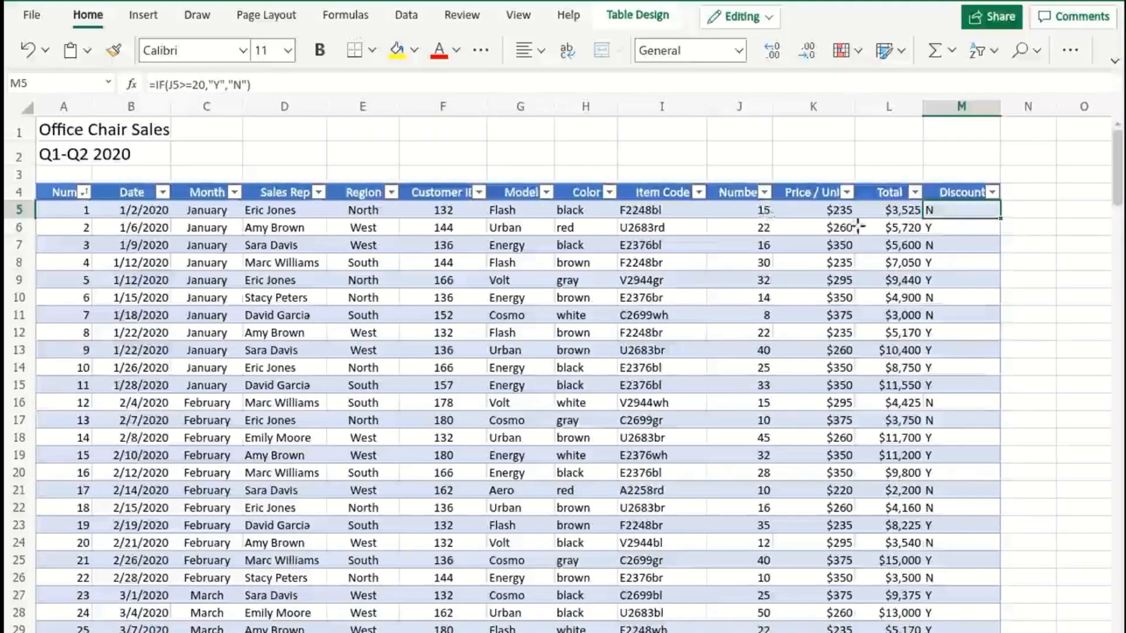
pyautogui.click(930, 227)
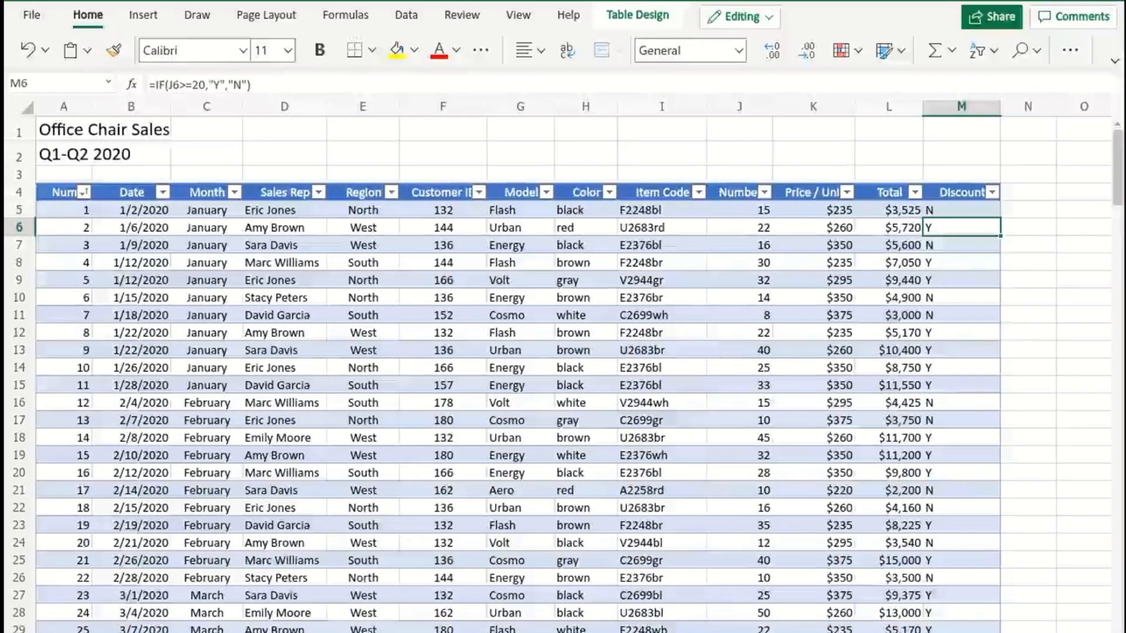
# Step: Center the contents of the whole Discount column (M) horizontally
pyautogui.click(959, 106)
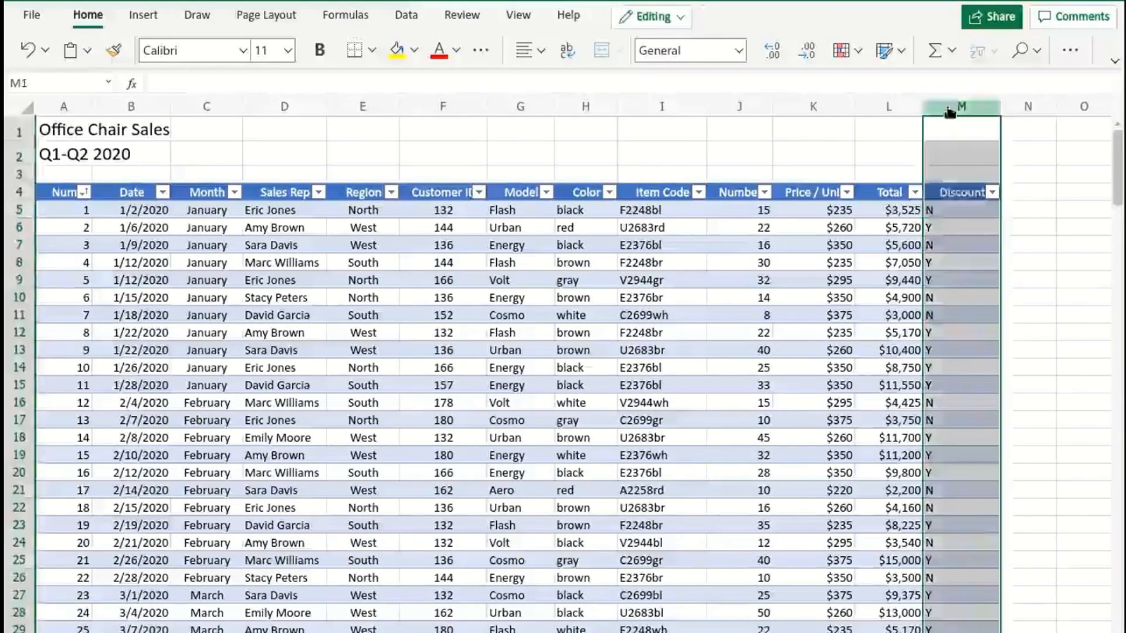
pyautogui.click(539, 49)
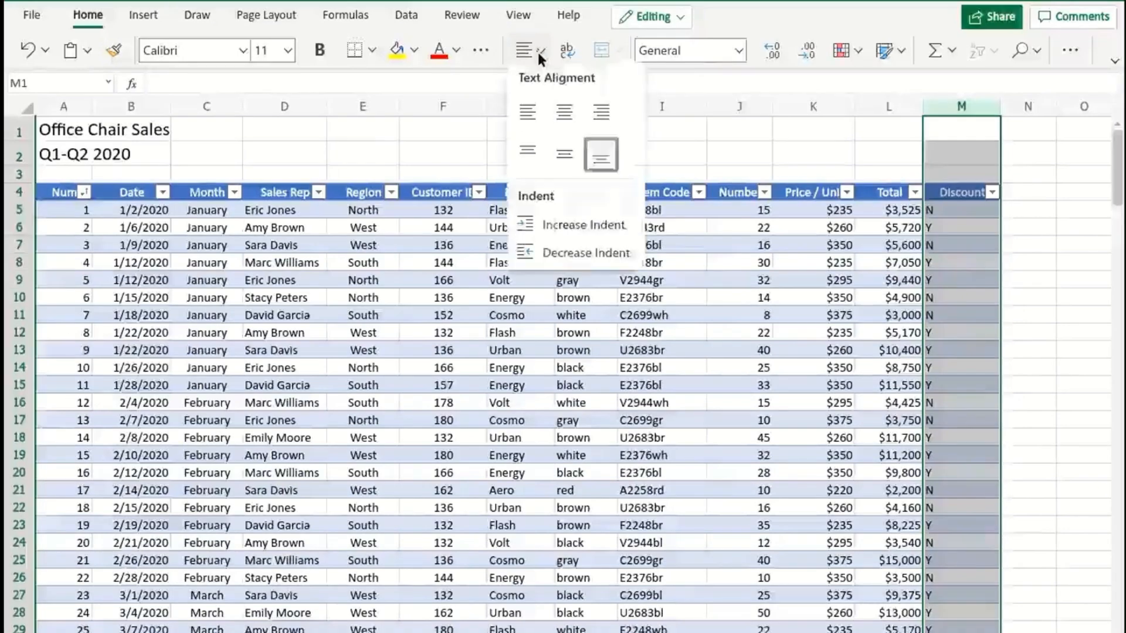
pyautogui.click(565, 123)
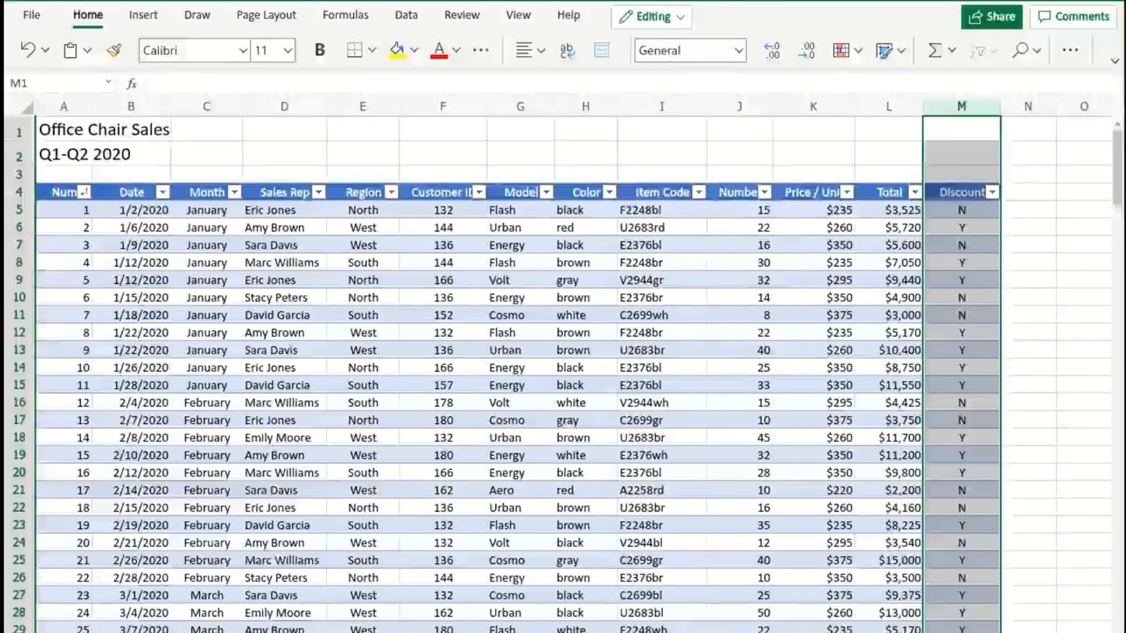
# Step: Add a table column headed Final Price in N4, beside Discount, and widen it to fit the header
pyautogui.hscroll(1, 563, 375)
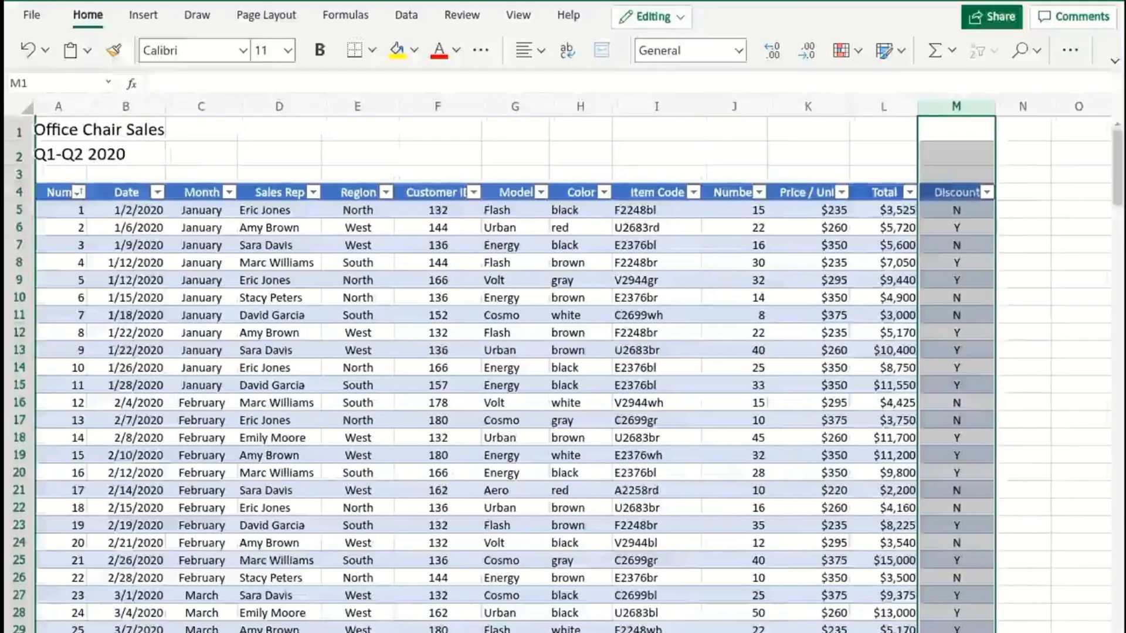
pyautogui.hscroll(10, 811, 420)
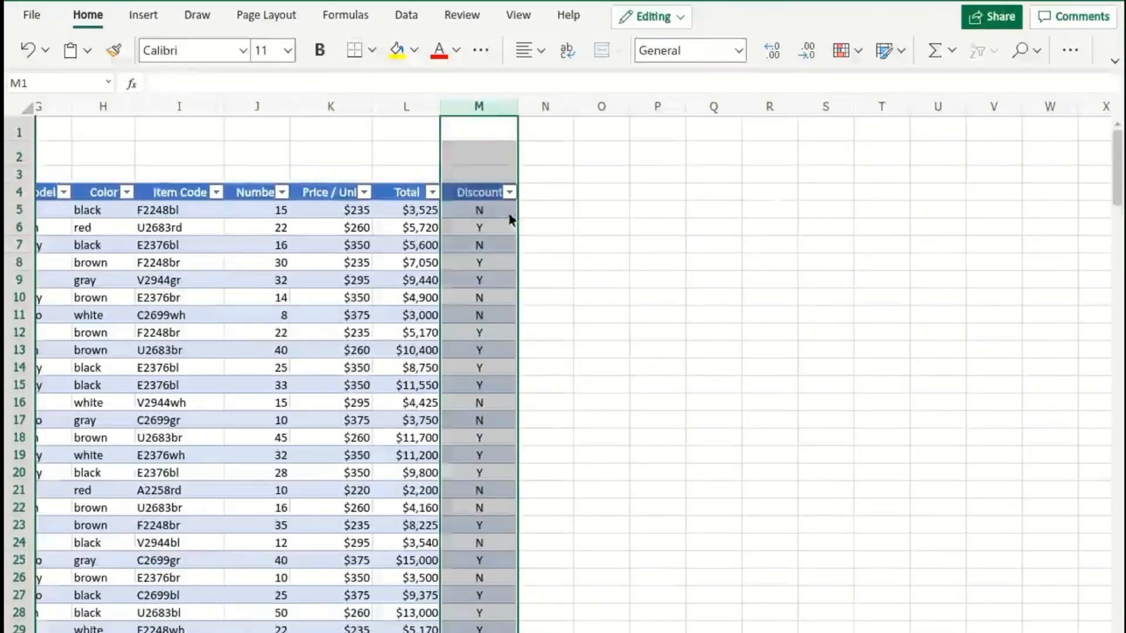
pyautogui.hscroll(2, 510, 221)
pyautogui.click(497, 193)
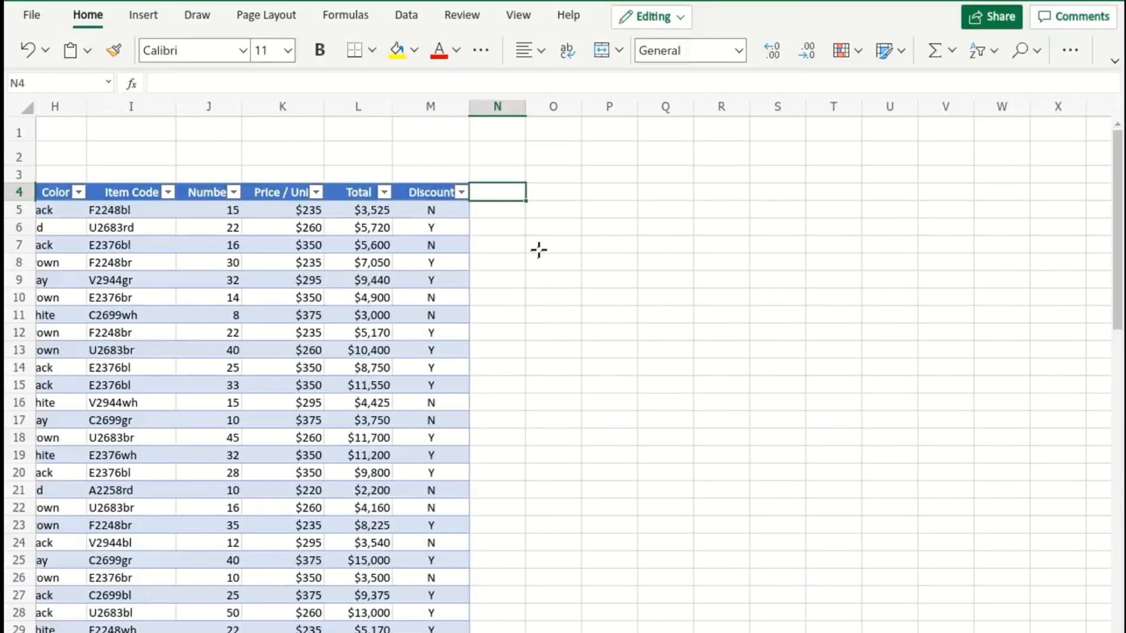
pyautogui.write('Final')
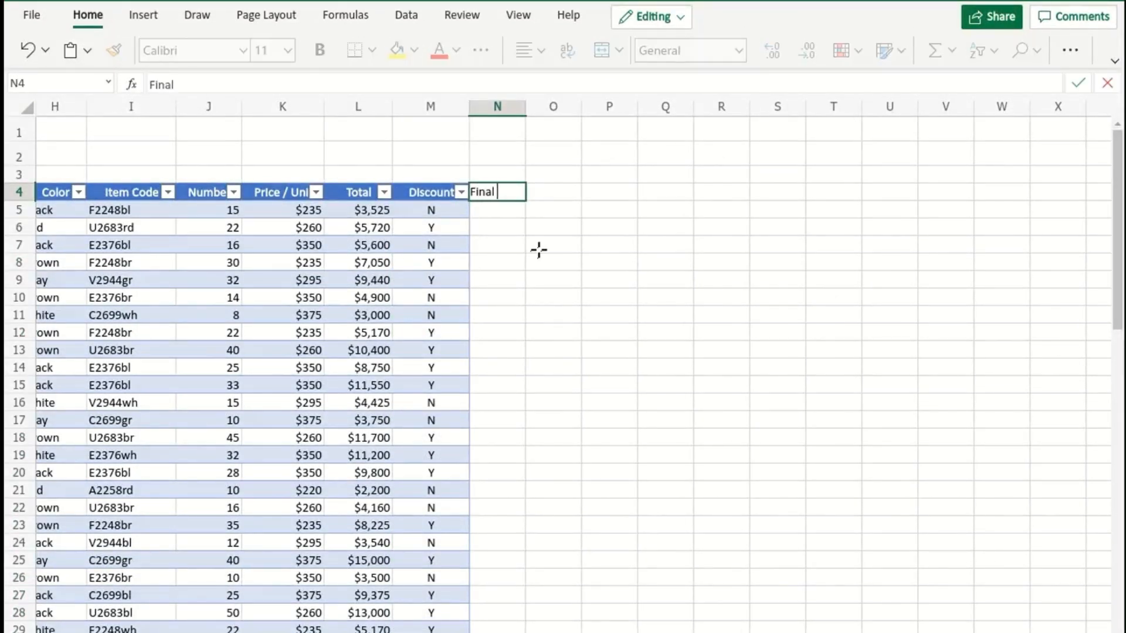
pyautogui.write(' PRice')
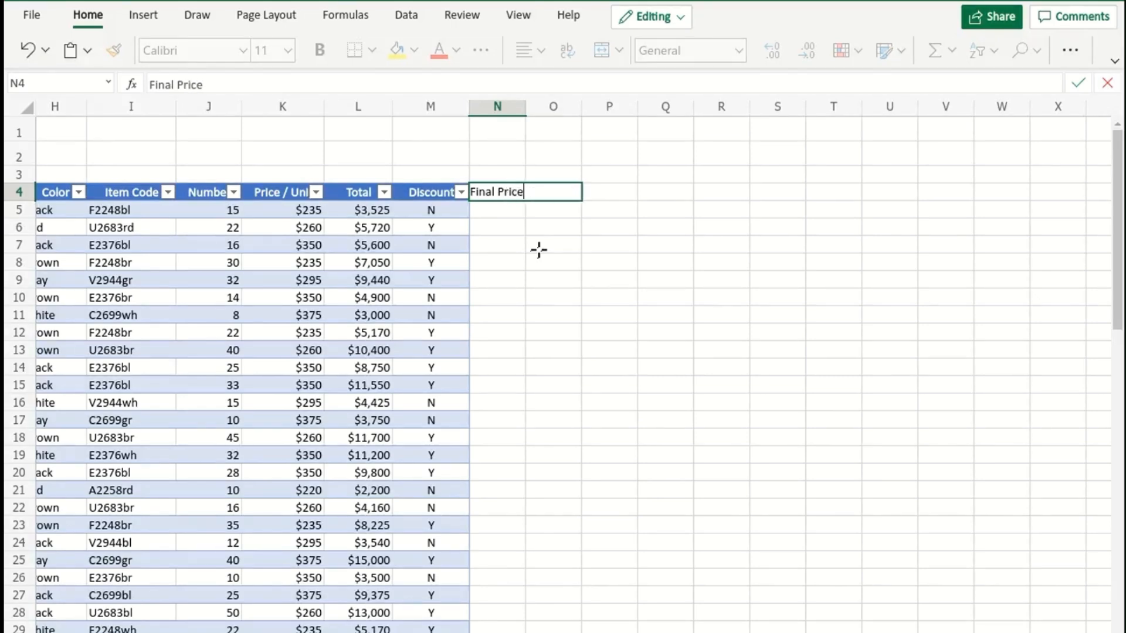
pyautogui.press('Return')
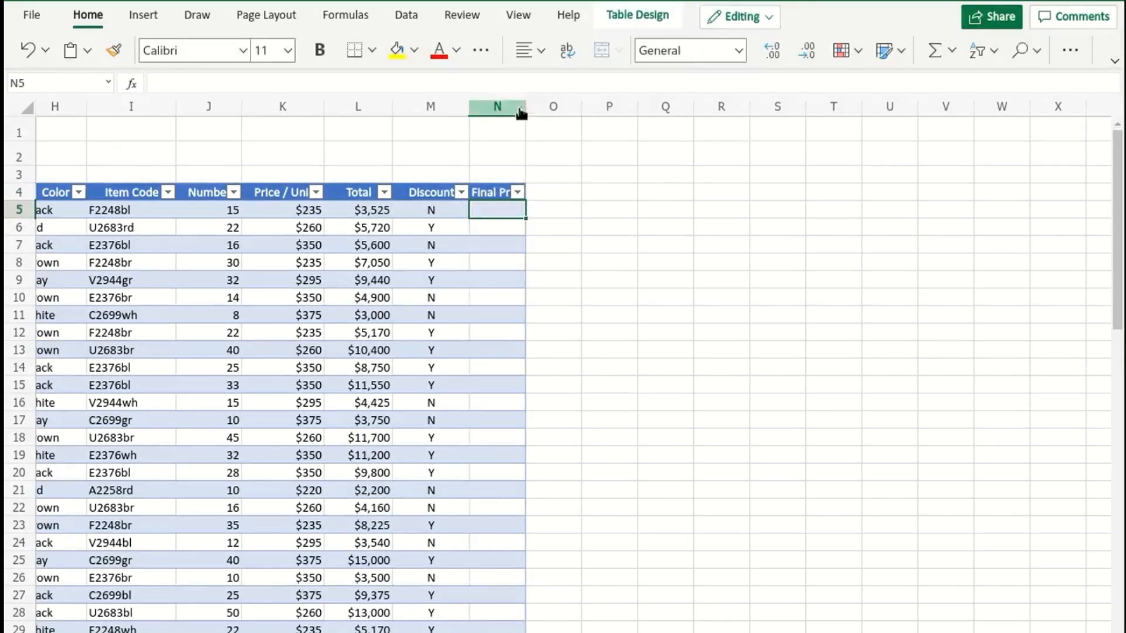
pyautogui.moveTo(525, 110); pyautogui.dragTo(535, 228)
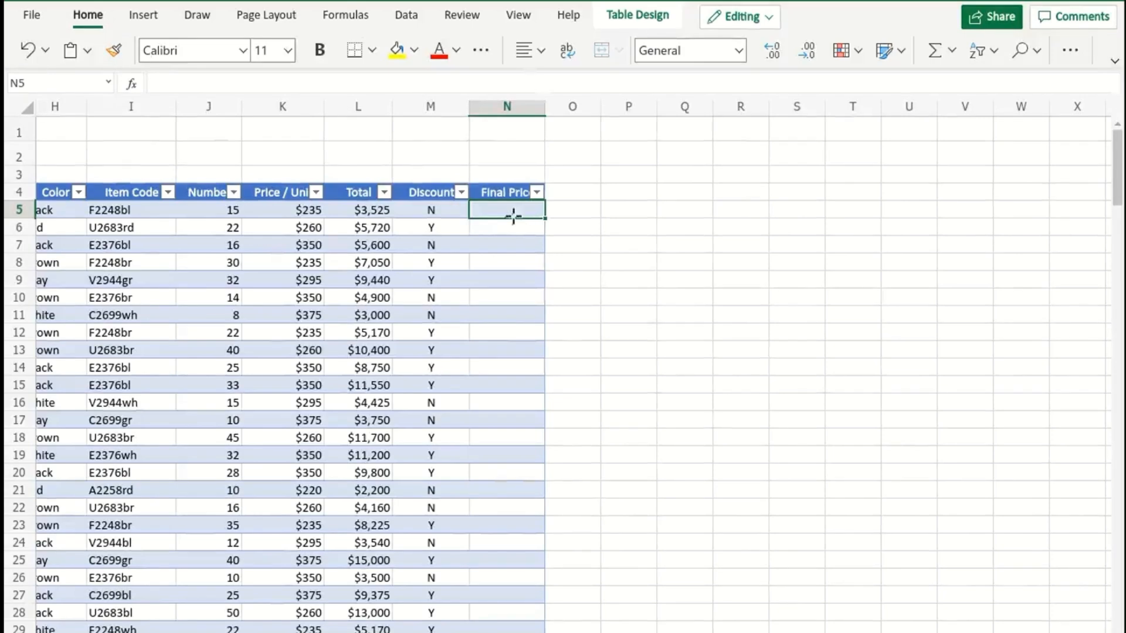
# Step: Fill the Final Price column by entering =IF(J5>=20,0.95*L5,L5) in N5
pyautogui.doubleClick(485, 207)
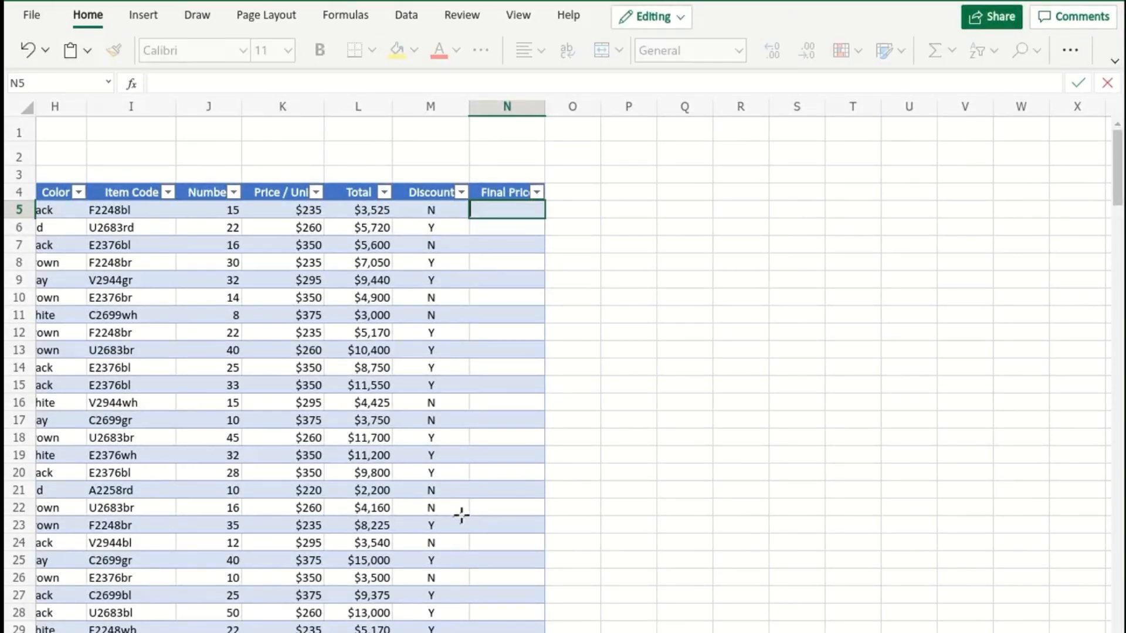
pyautogui.write('=IF')
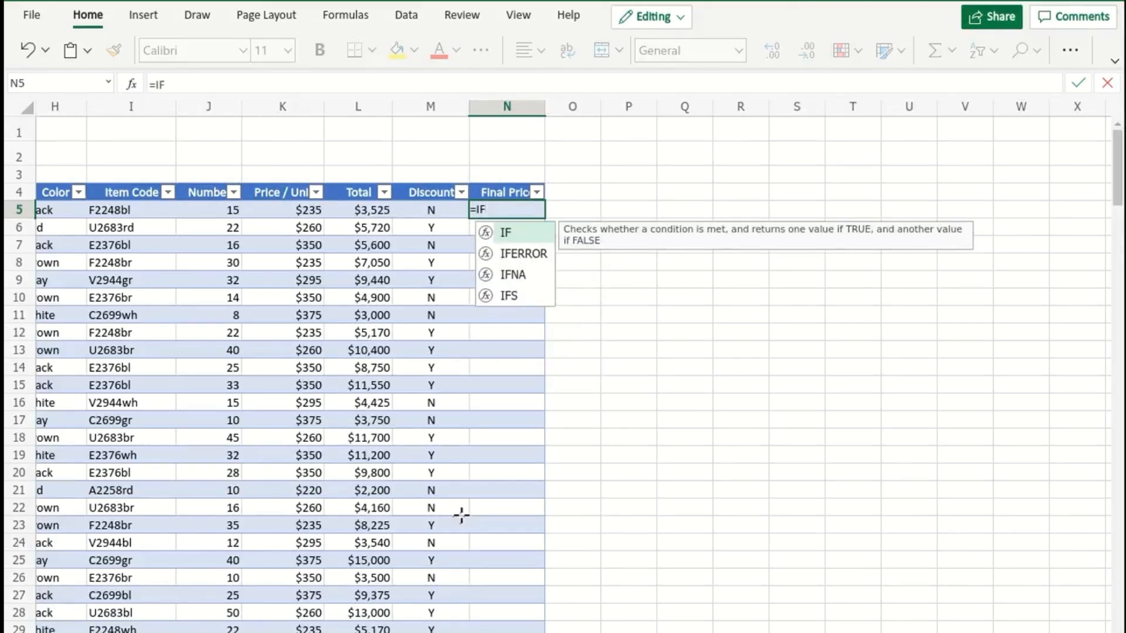
pyautogui.write('(')
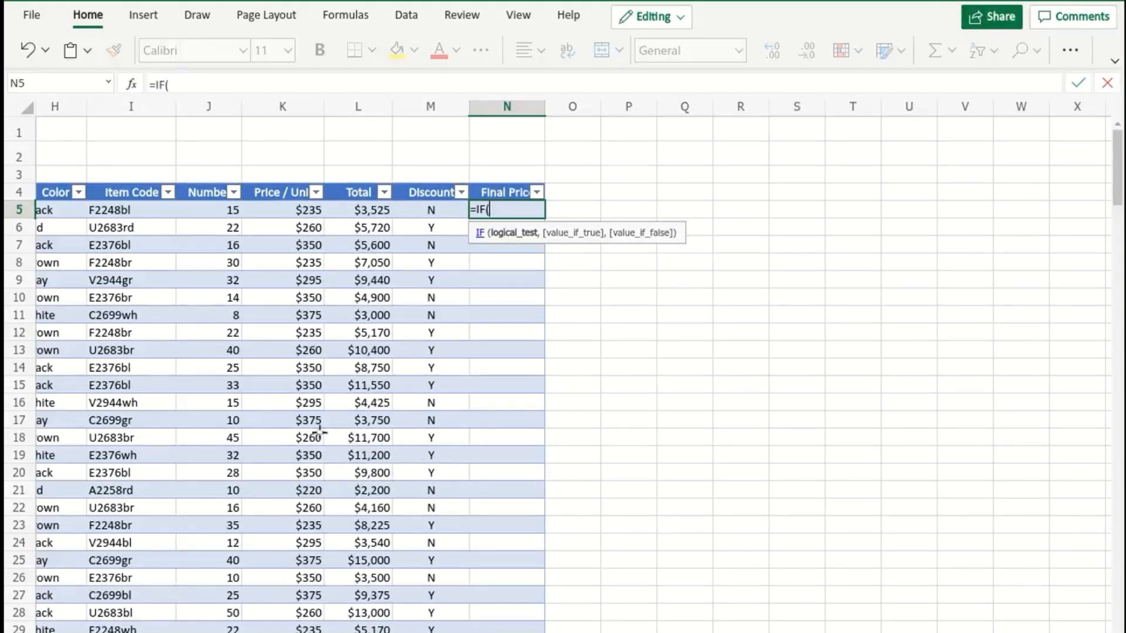
pyautogui.click(204, 210)
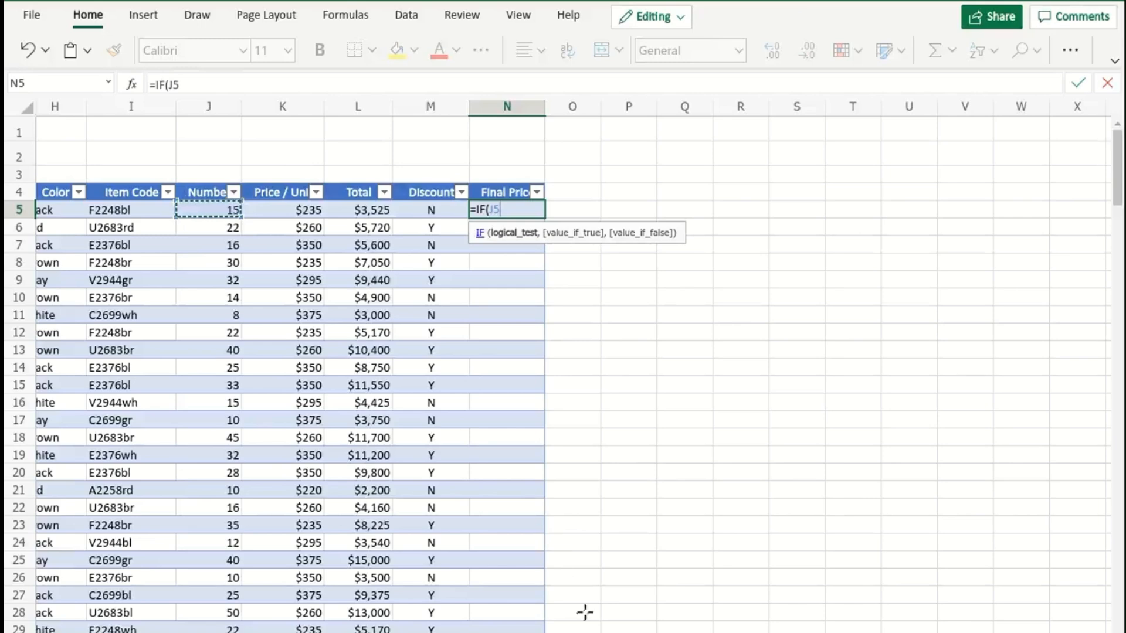
pyautogui.write('>=20')
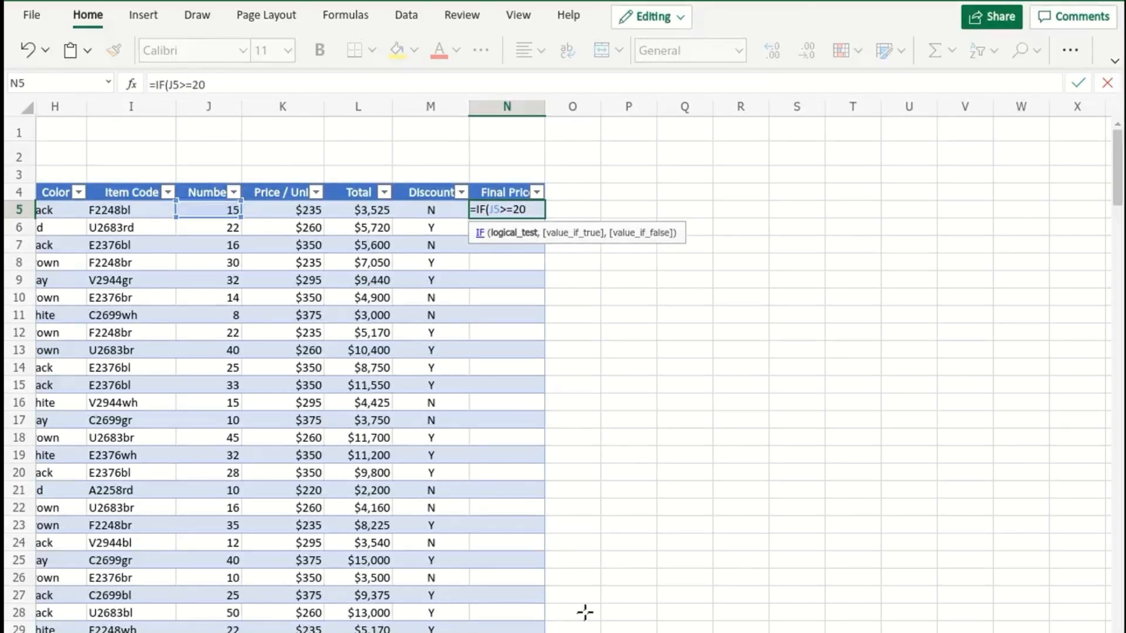
pyautogui.write(',0.')
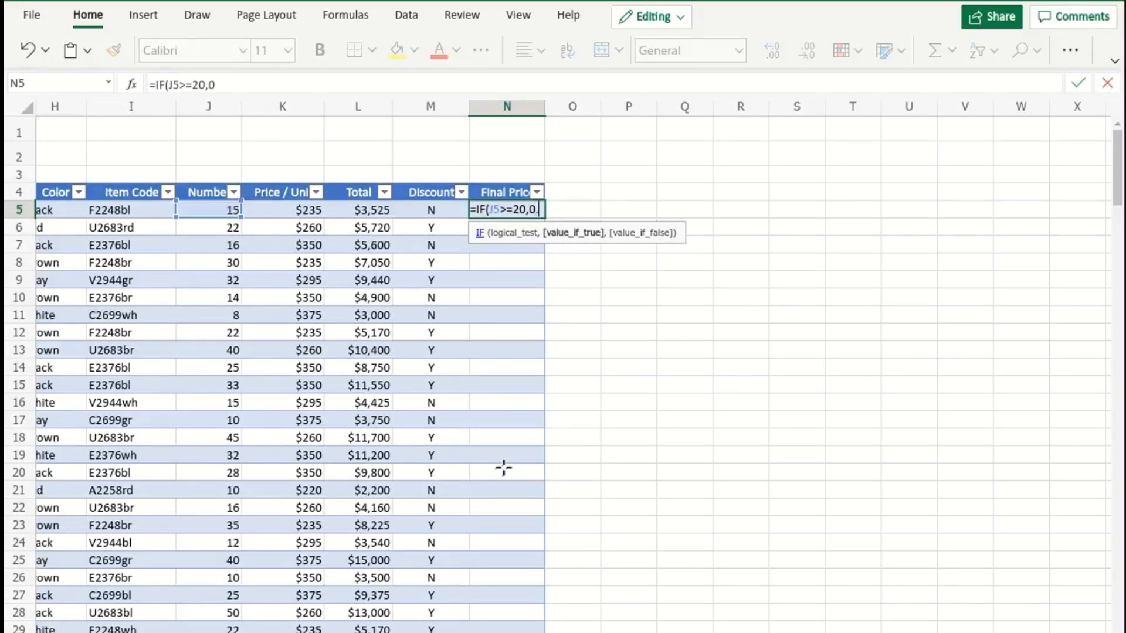
pyautogui.write('9')
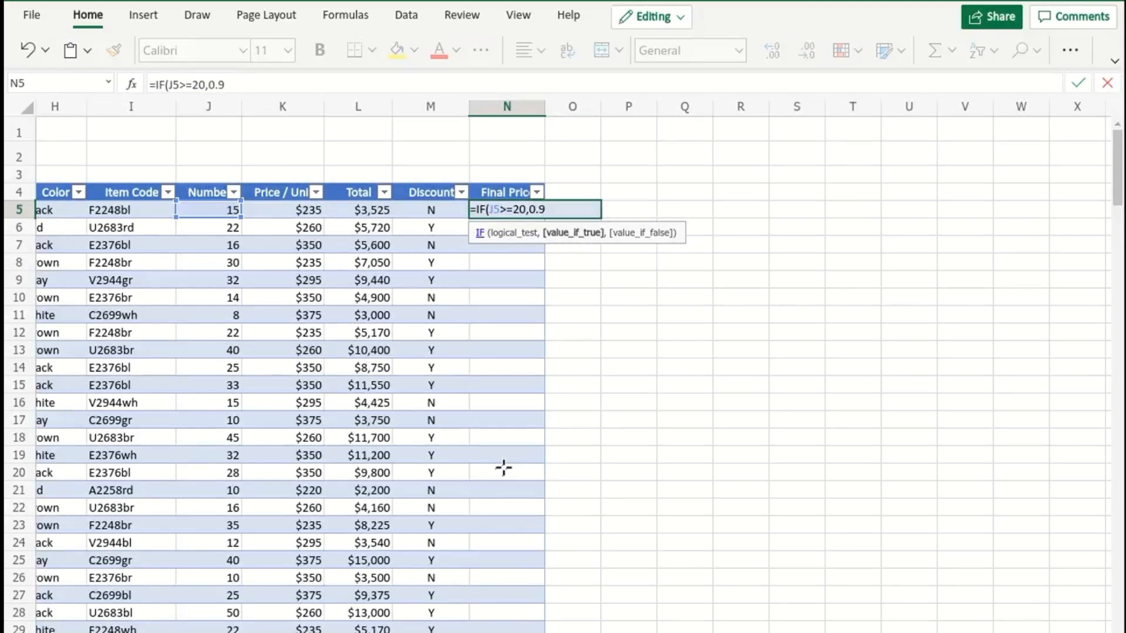
pyautogui.write('5*')
pyautogui.click(362, 205)
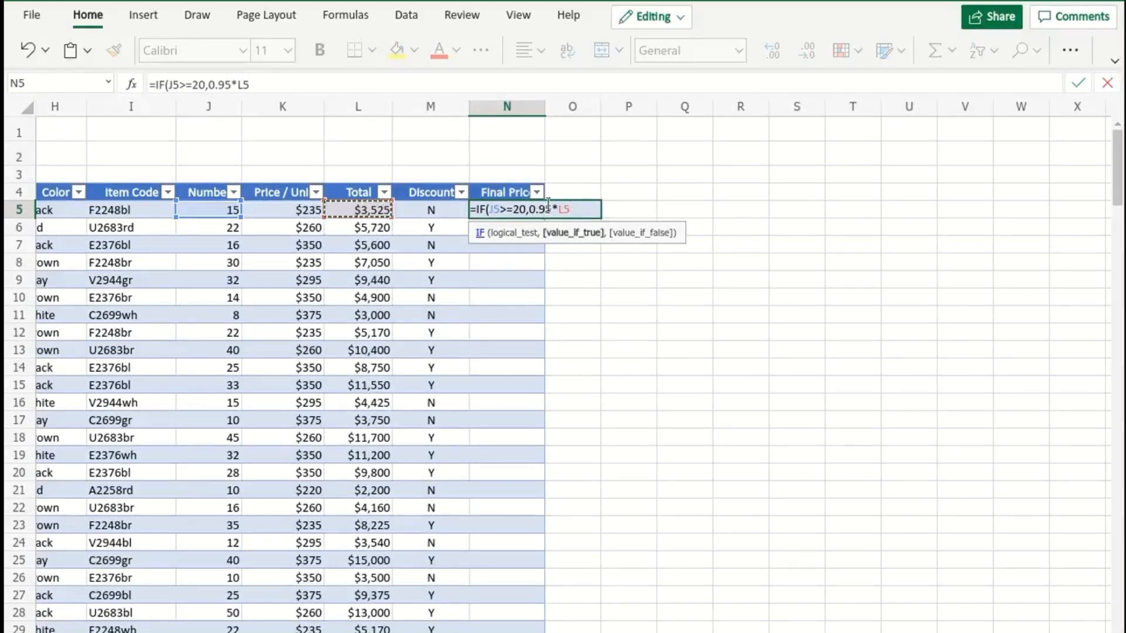
pyautogui.write(',')
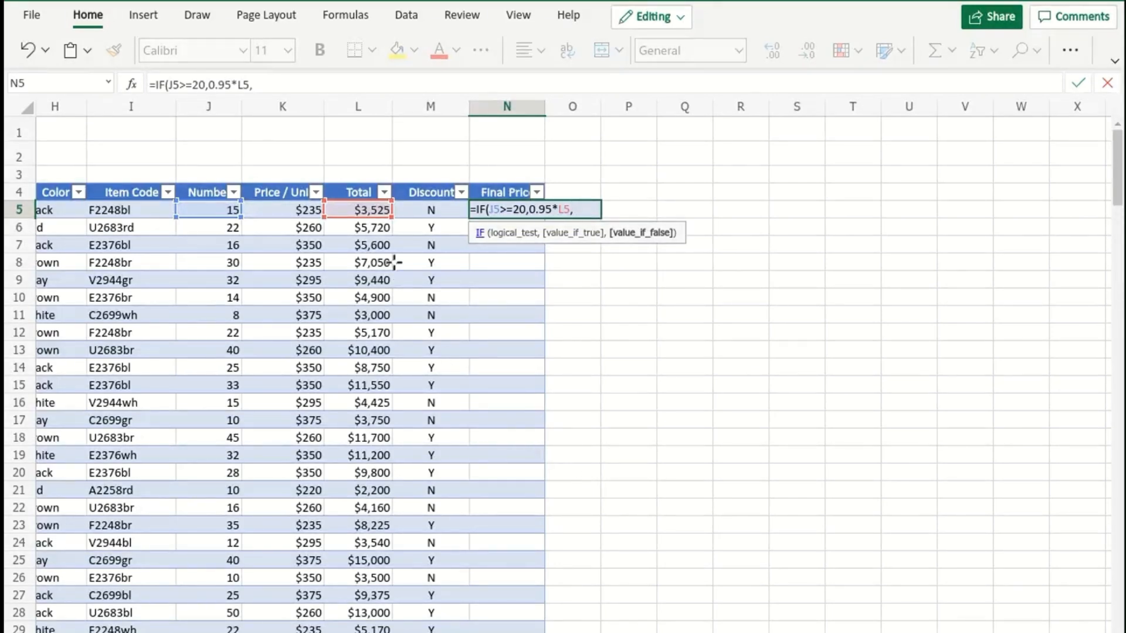
pyautogui.click(369, 207)
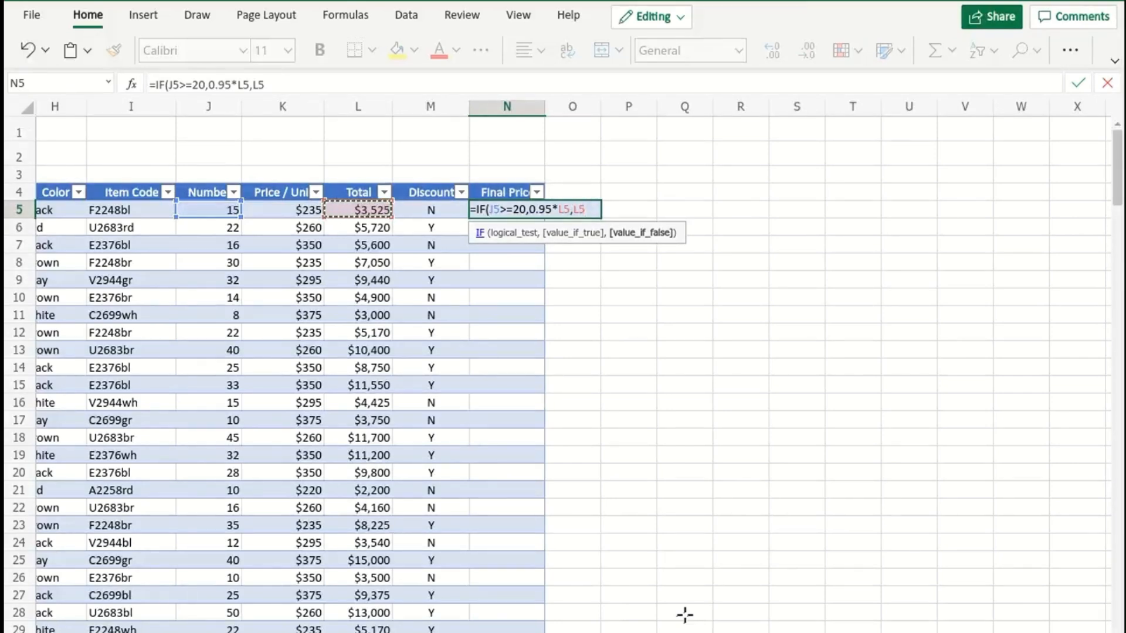
pyautogui.write(')')
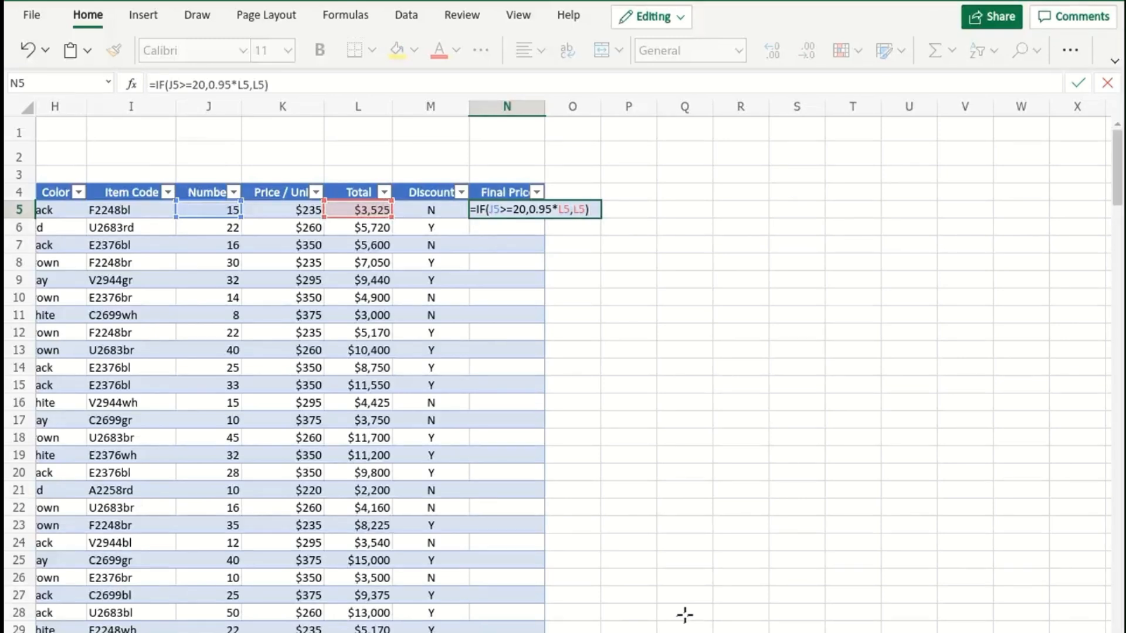
pyautogui.press('Return')
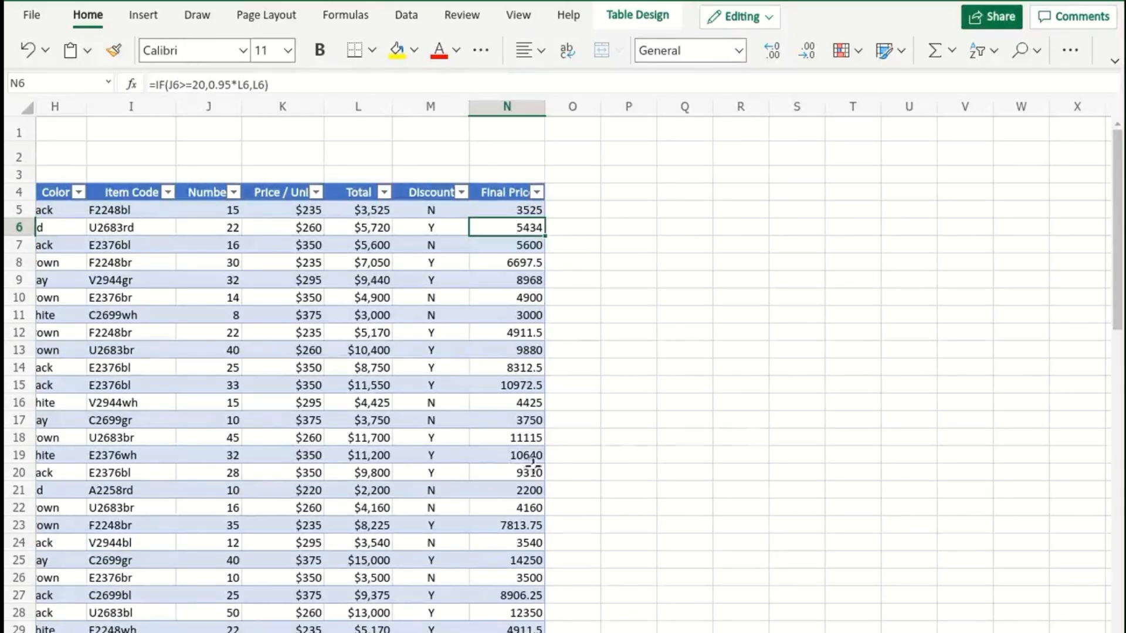
# Step: Compare the Discount flags in M5 and M6 with the Total and Final Price values in the same rows
pyautogui.click(417, 211)
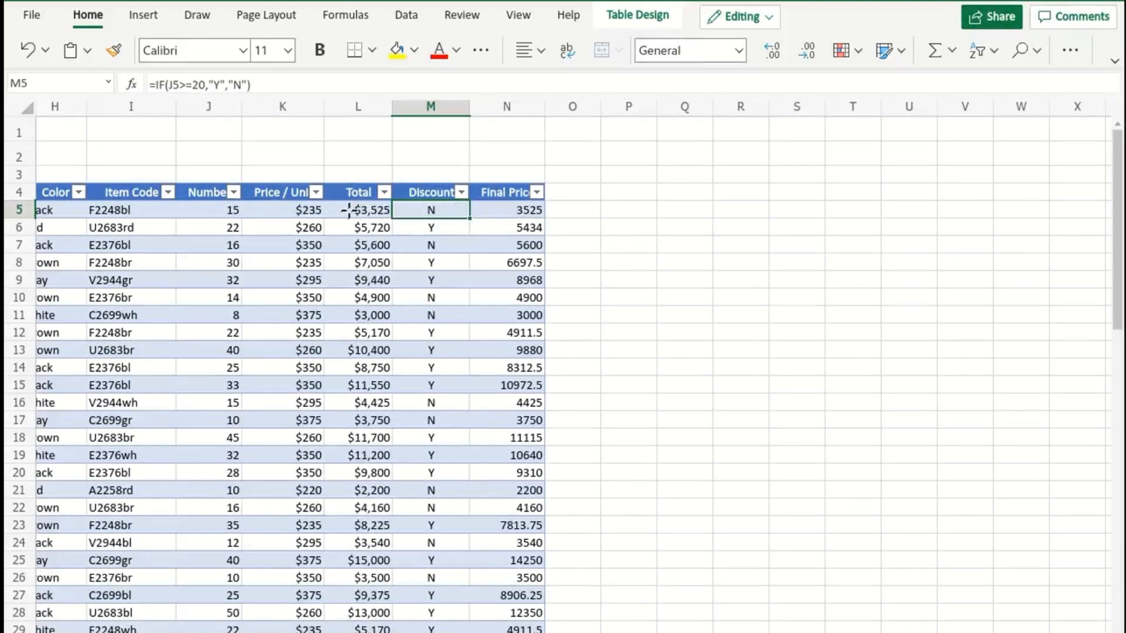
pyautogui.click(402, 237)
pyautogui.click(405, 224)
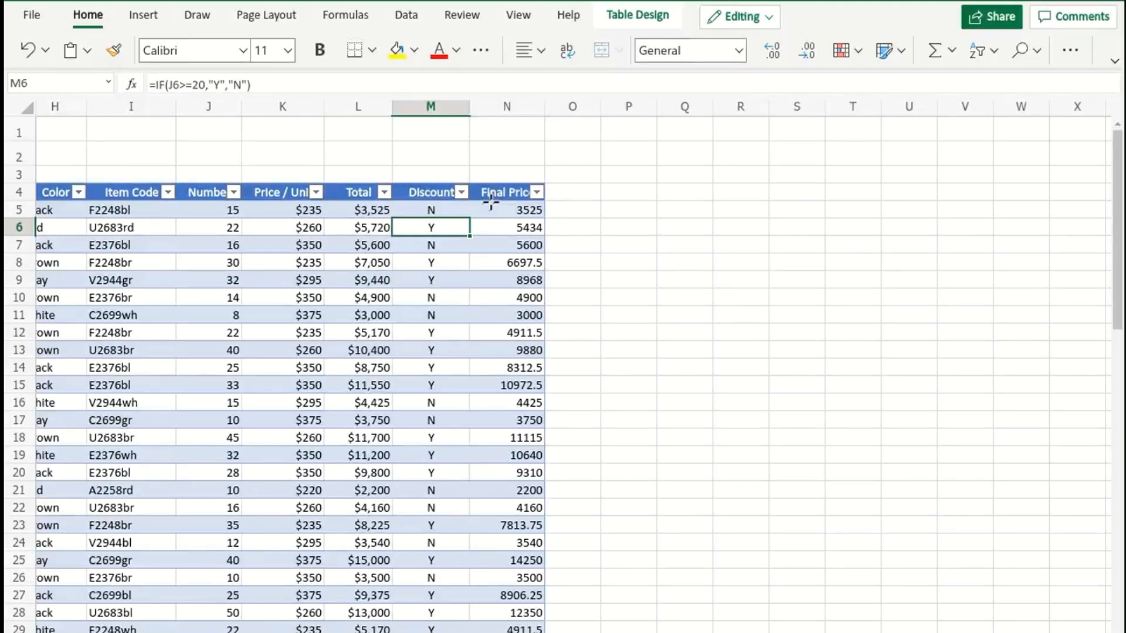
# Step: Format the whole Final Price column (N) as Currency with no decimal places
pyautogui.click(501, 107)
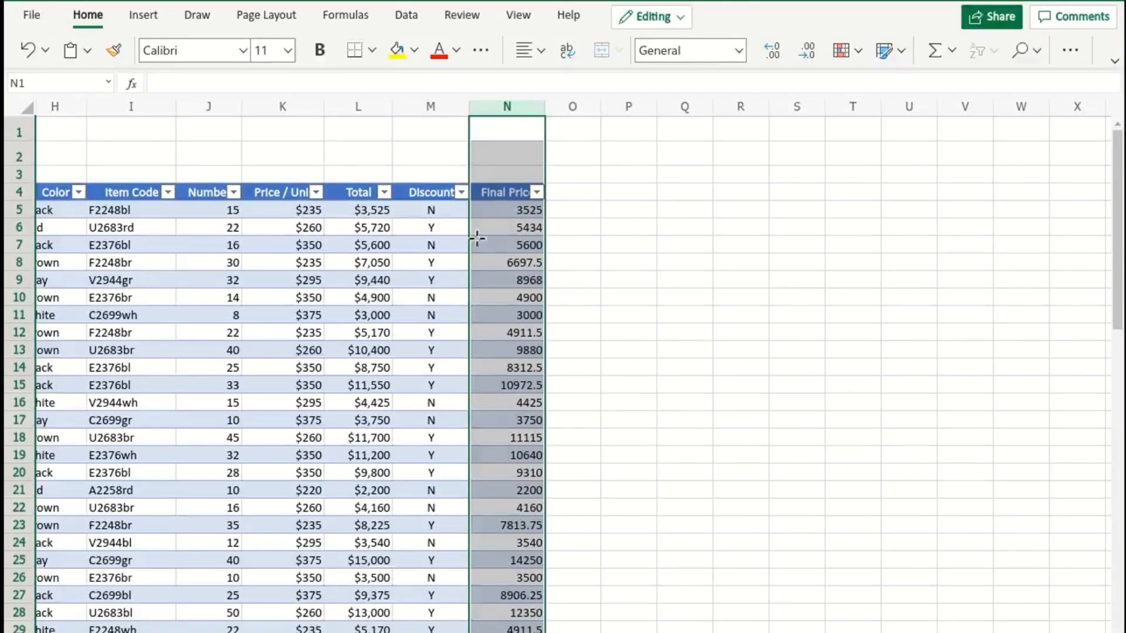
pyautogui.click(738, 52)
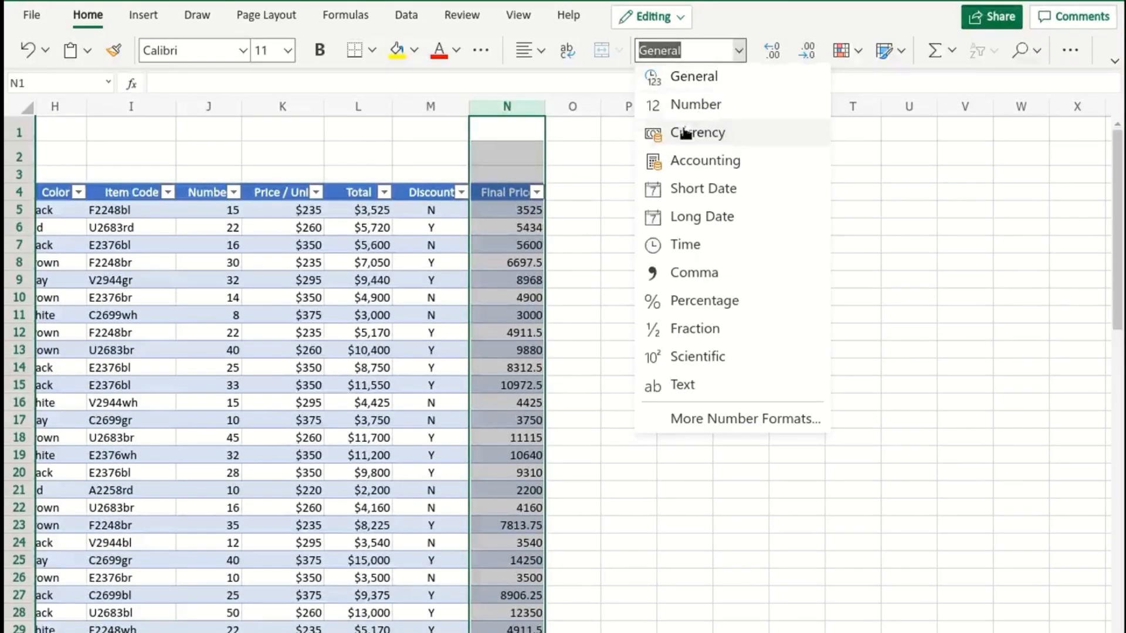
pyautogui.click(683, 132)
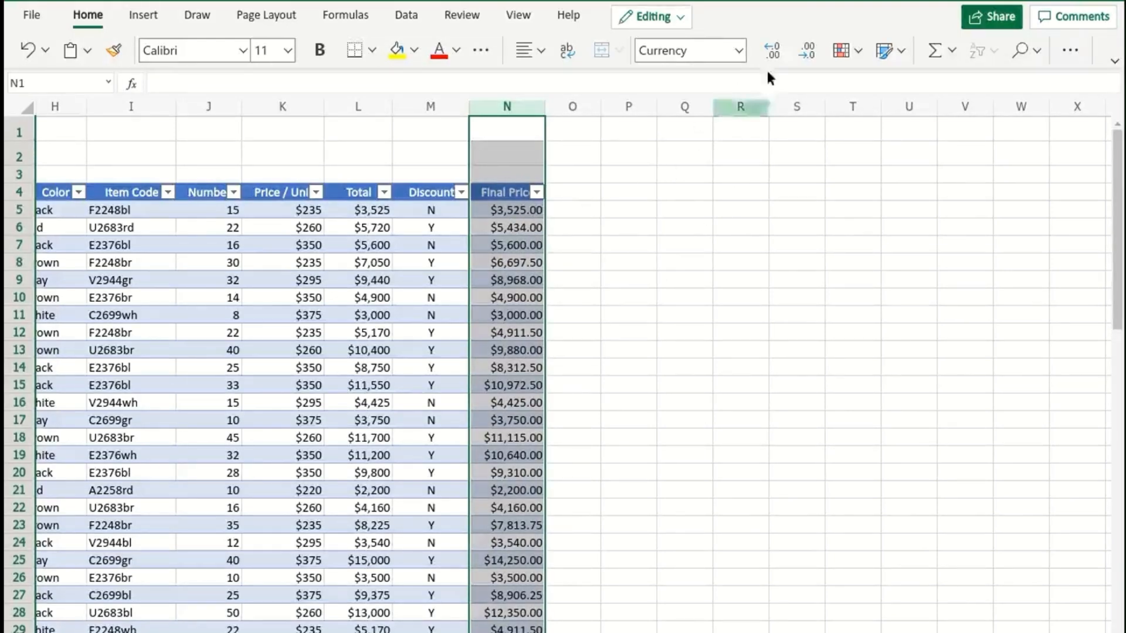
pyautogui.click(802, 50)
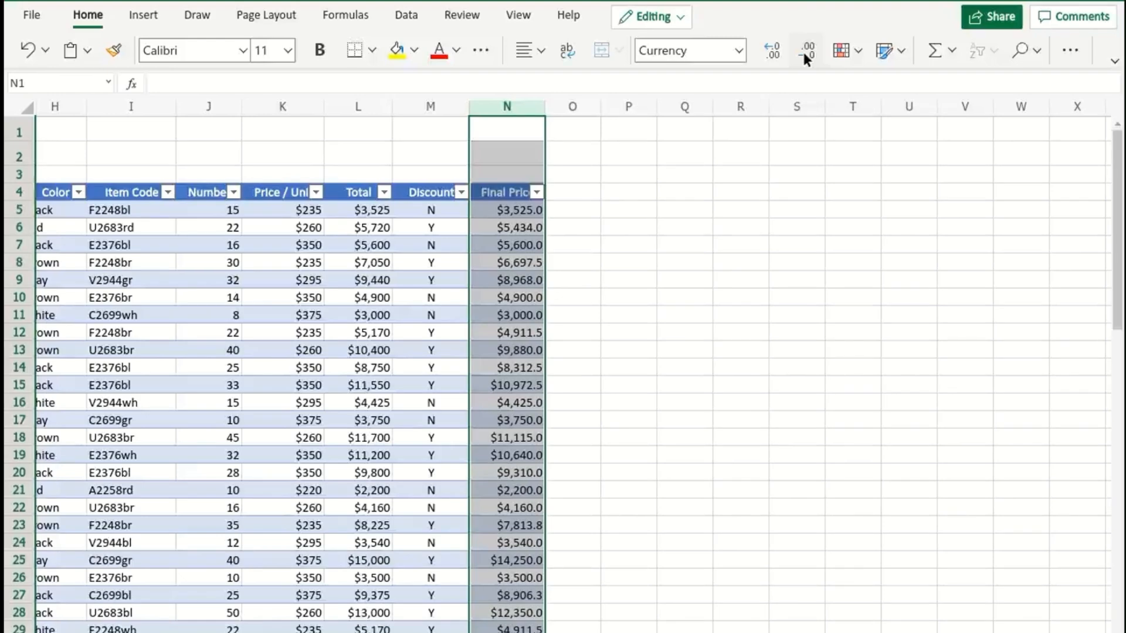
pyautogui.click(802, 51)
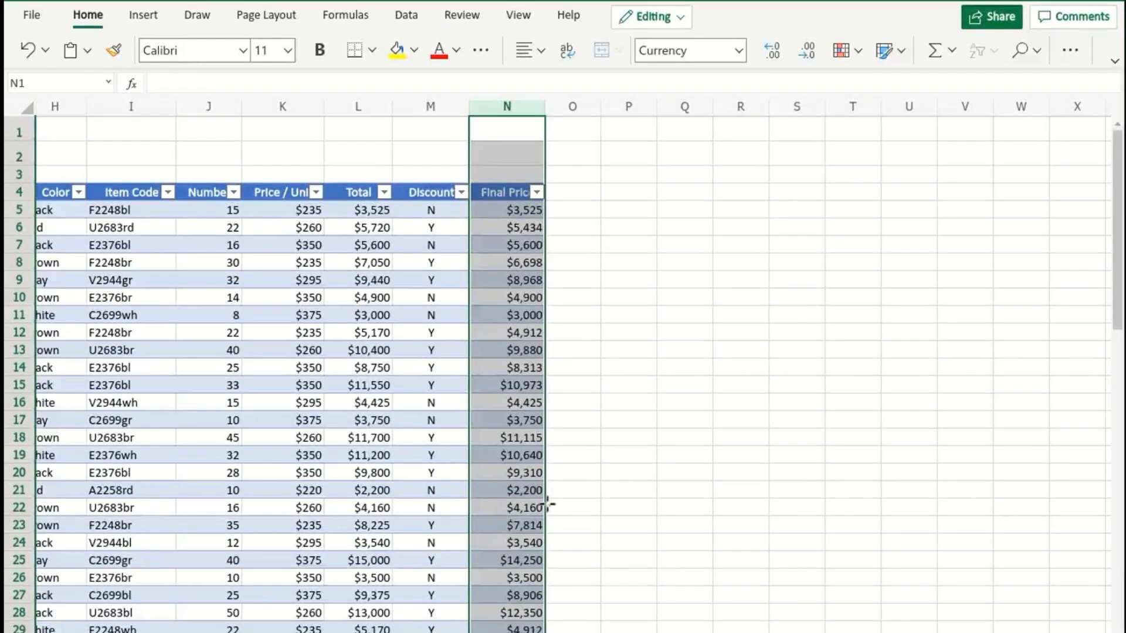